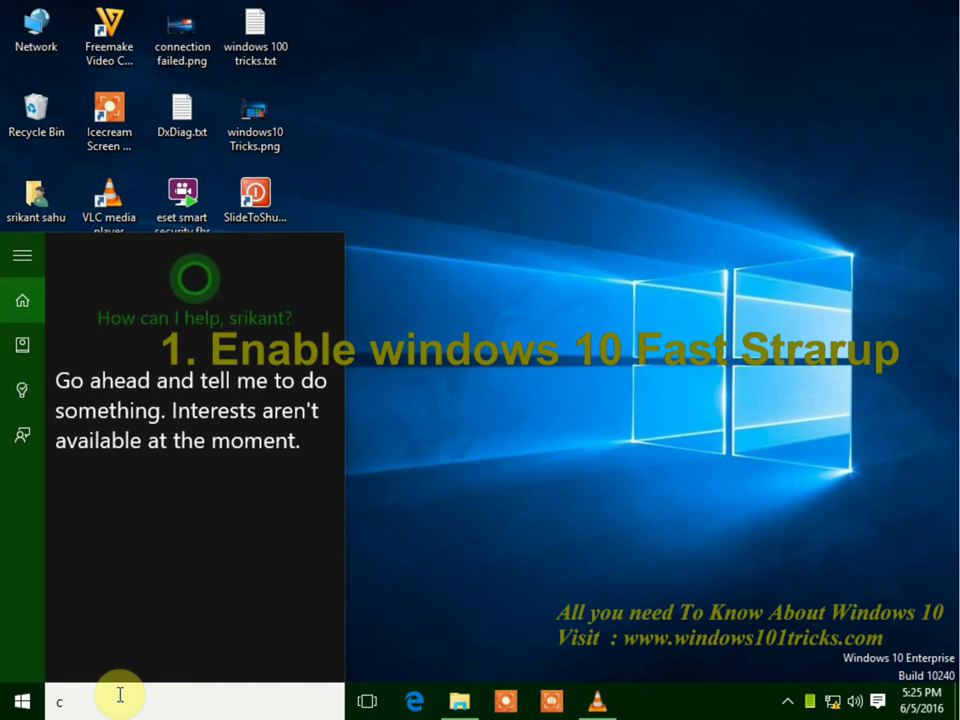
- Search Windows for "control", open Control Panel and display its items as small icons
type("ontrol")
left_click(180, 259)
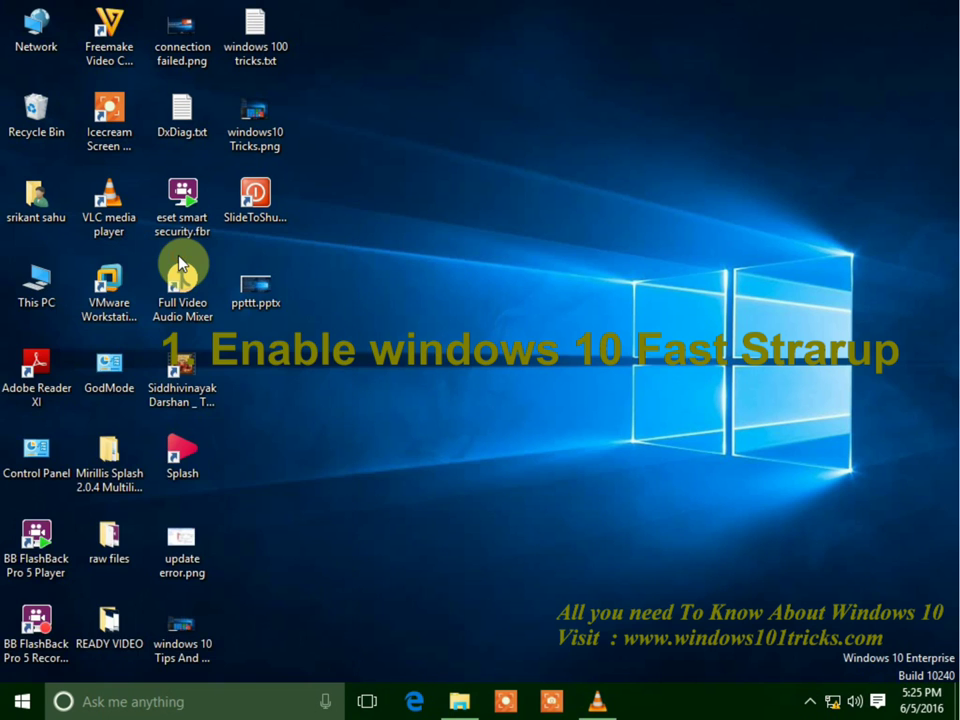
left_click(762, 88)
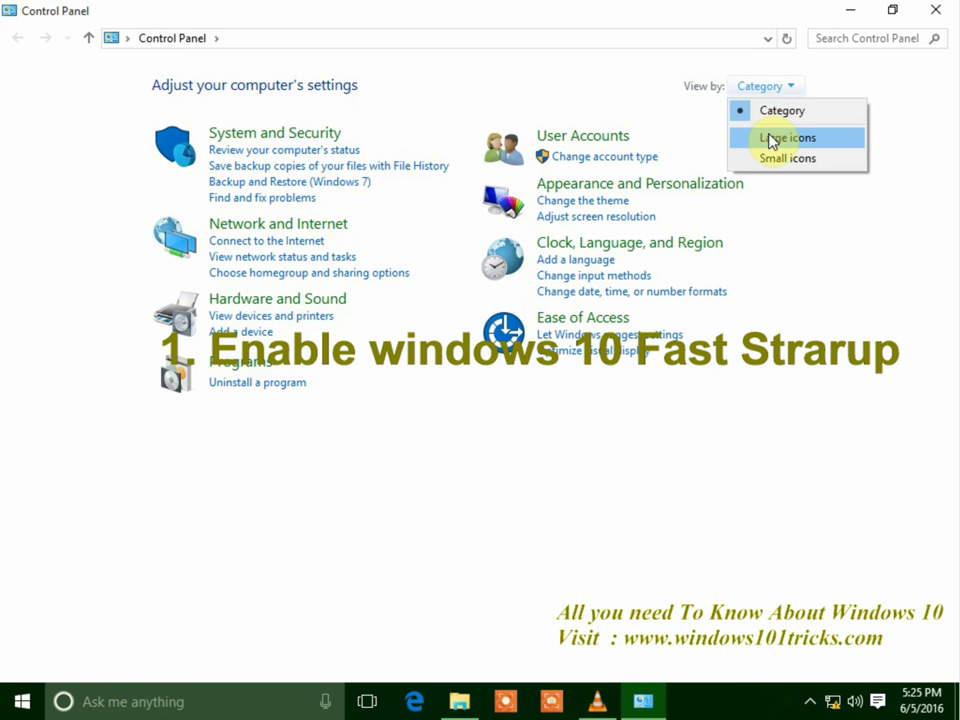
left_click(766, 157)
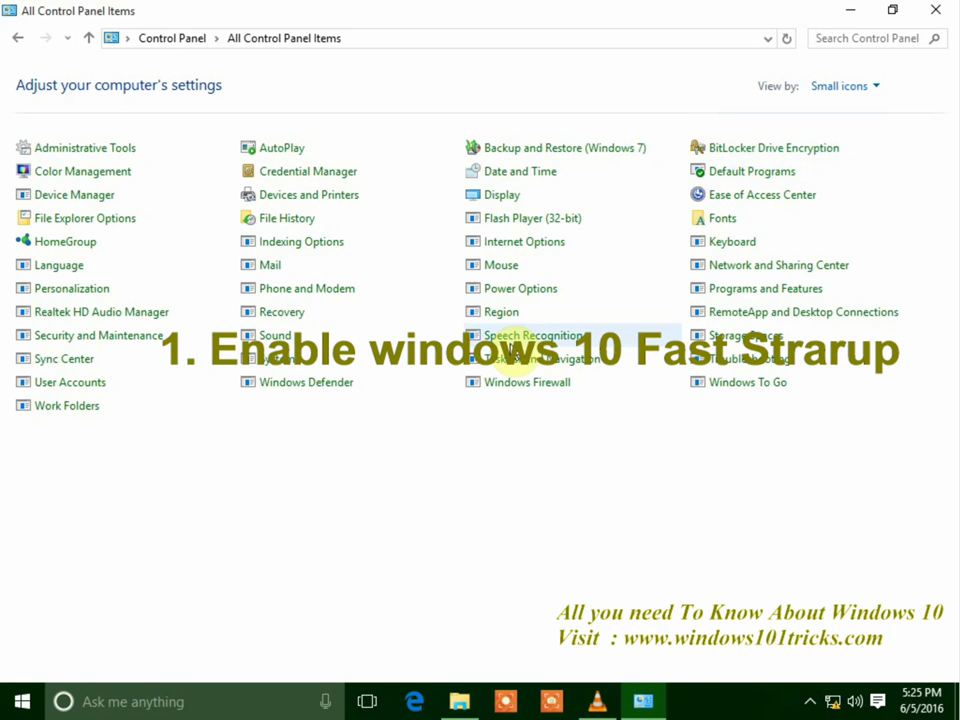
- Turn on fast startup in the Power Options power button settings, save the changes and close the window
left_click(521, 289)
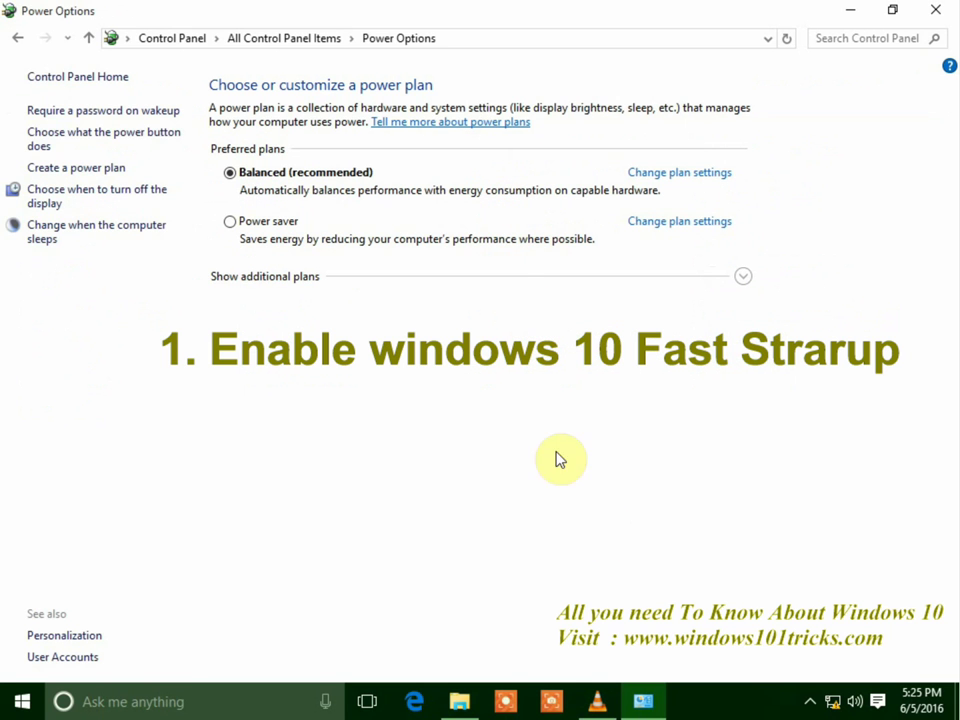
left_click(70, 143)
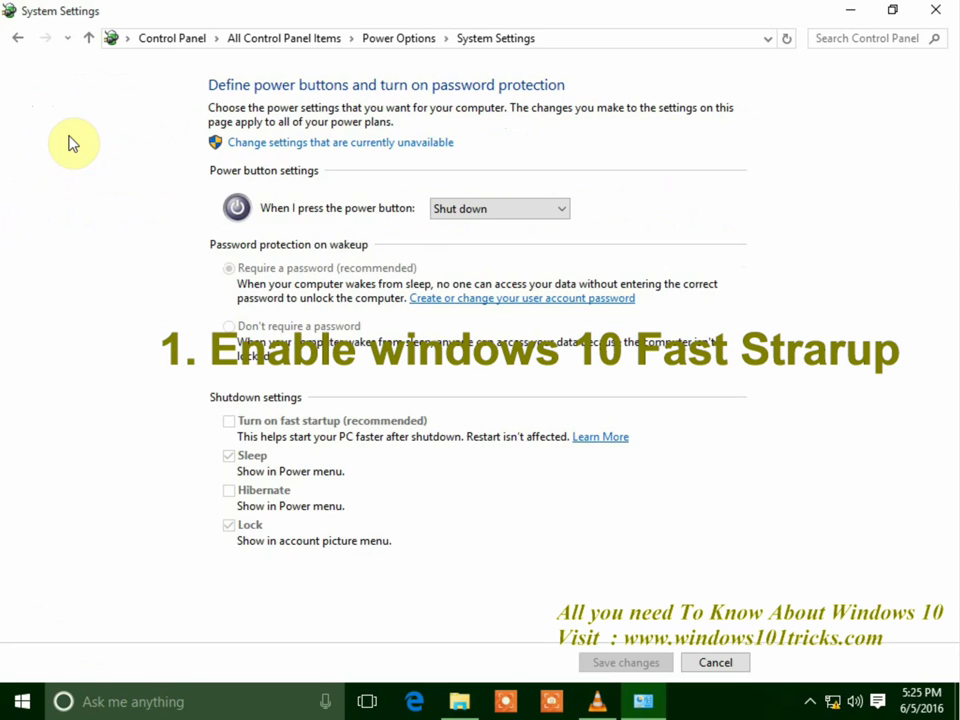
left_click(324, 145)
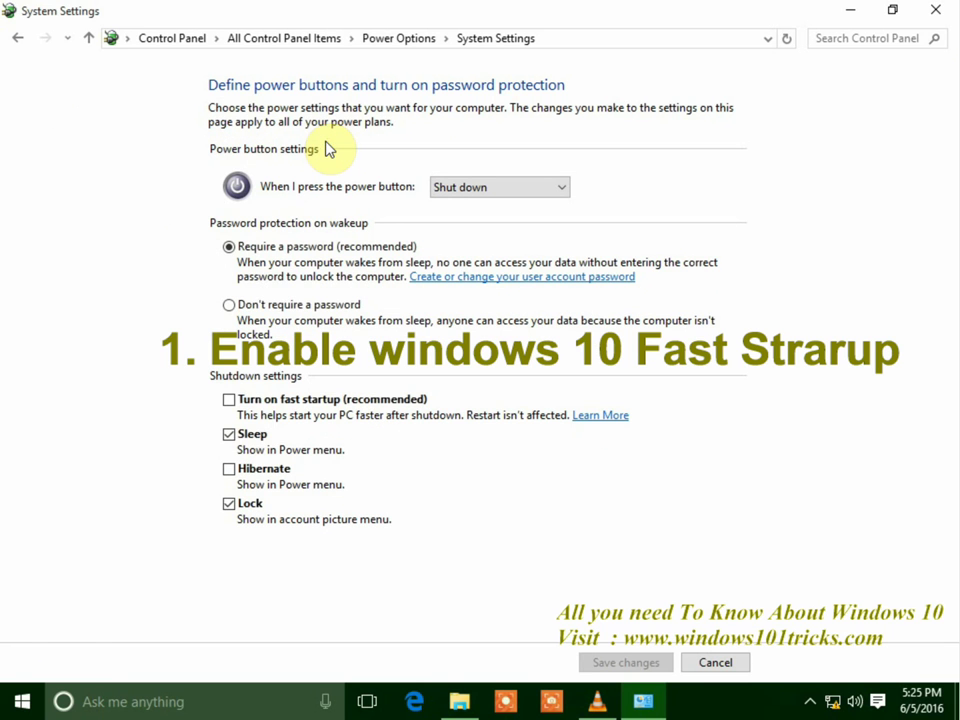
left_click(229, 401)
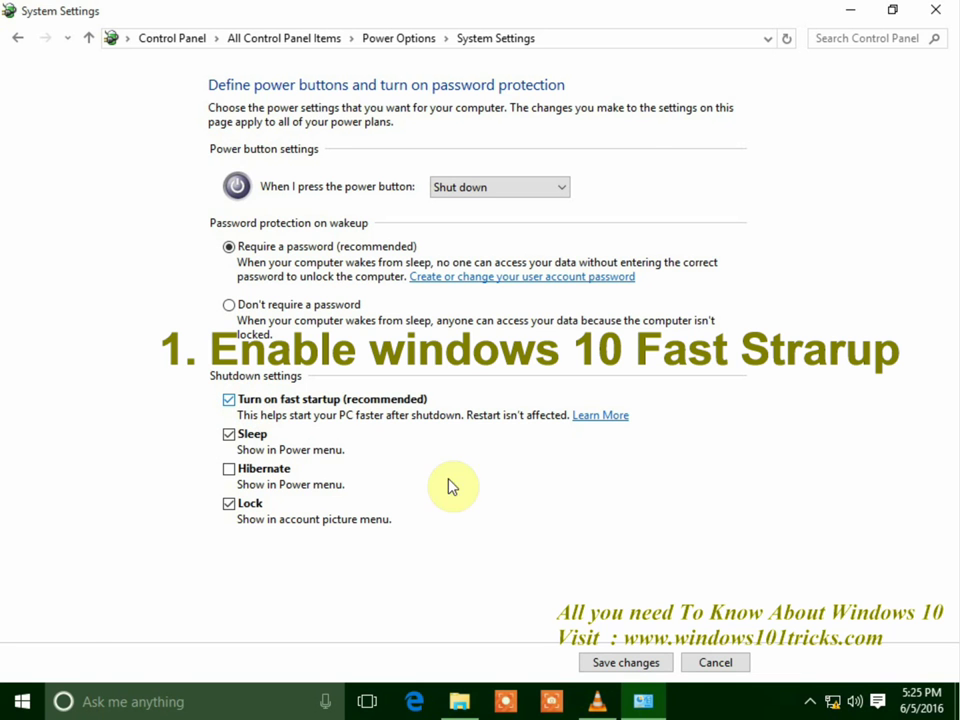
left_click(627, 663)
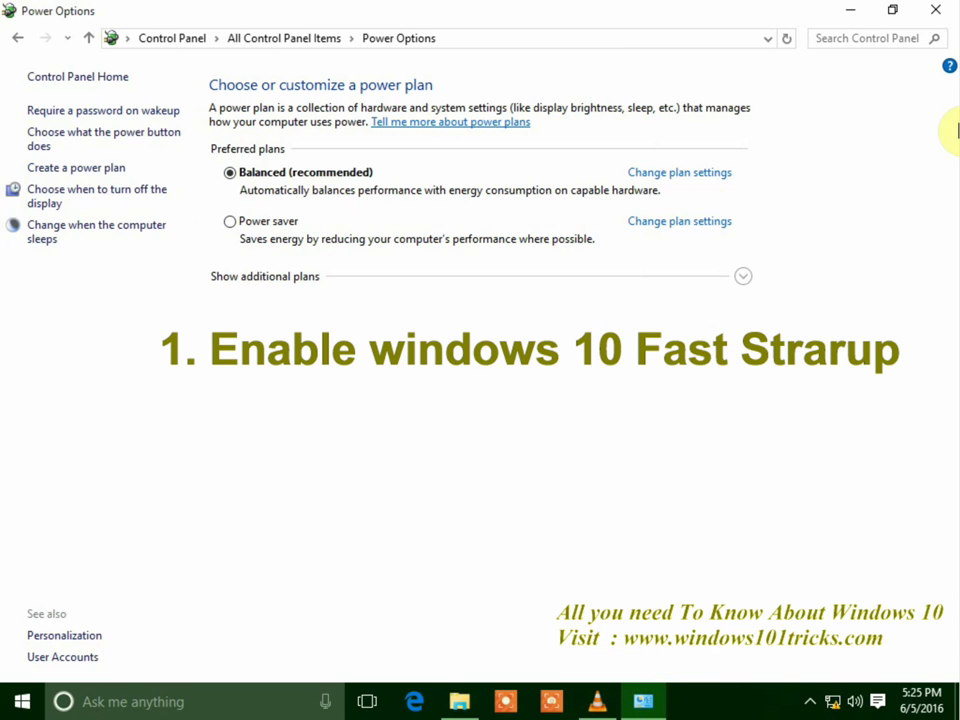
left_click(933, 12)
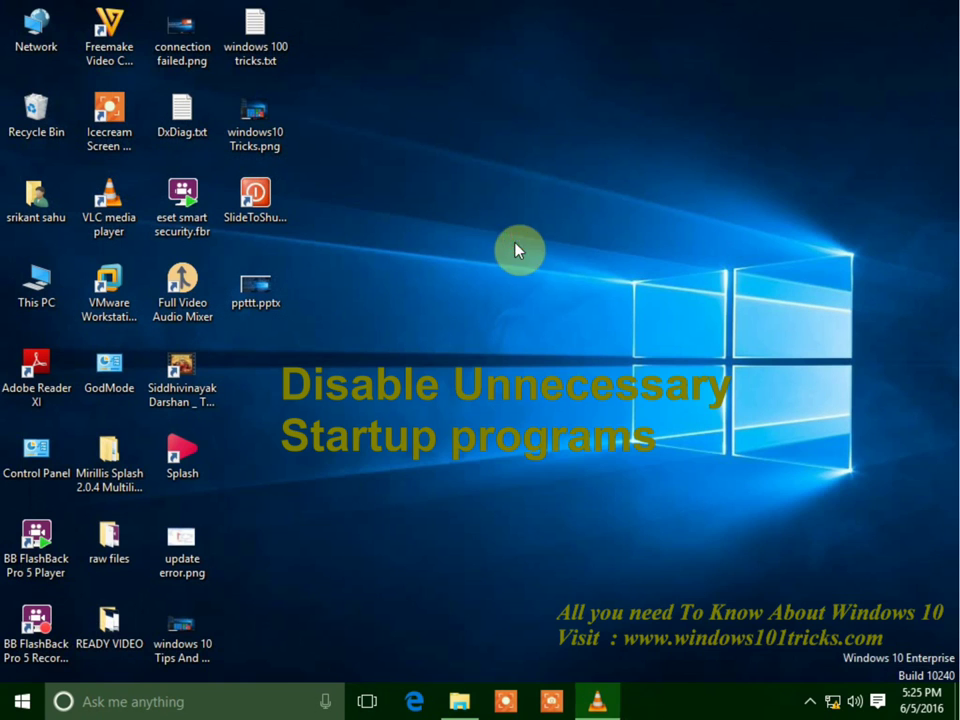
- Open Task Manager's list of startup programs and sort it by startup impact
right_click(684, 705)
left_click(757, 652)
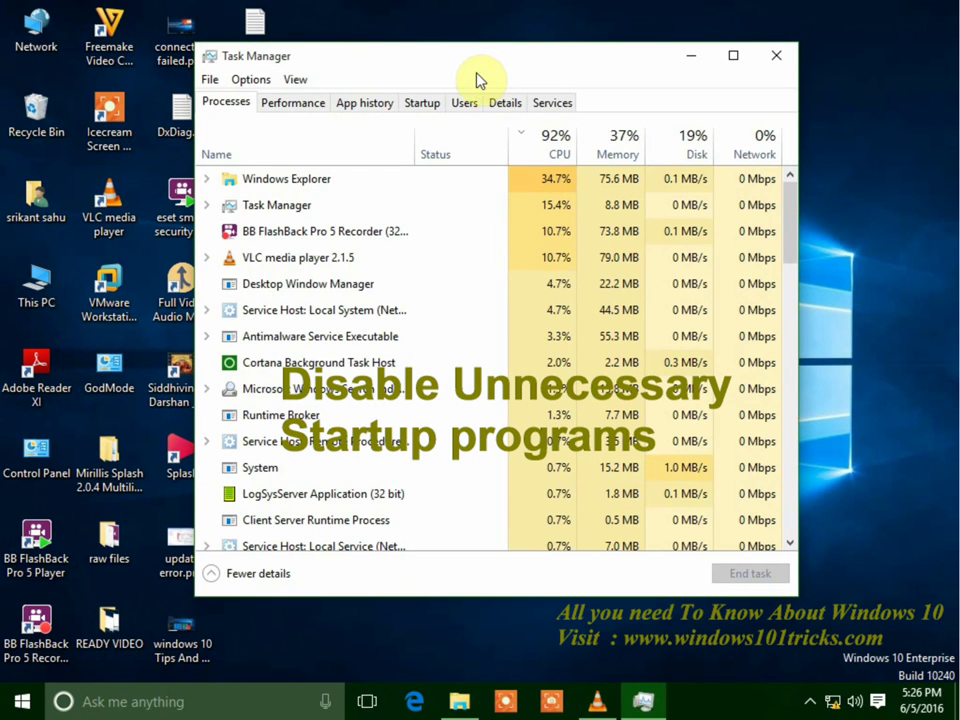
left_click(421, 105)
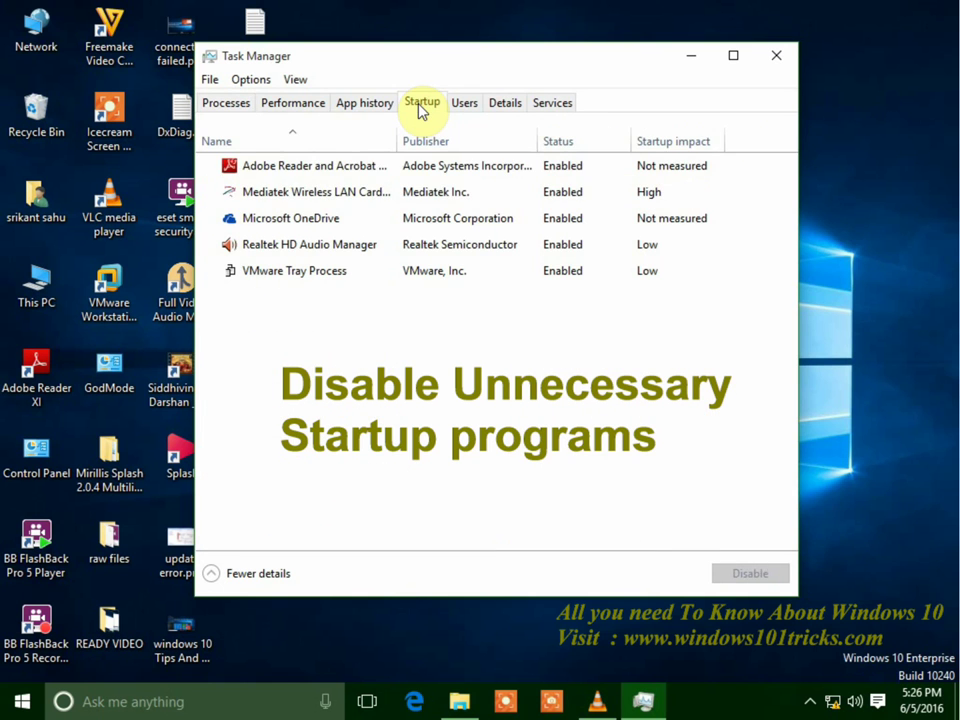
left_click(688, 163)
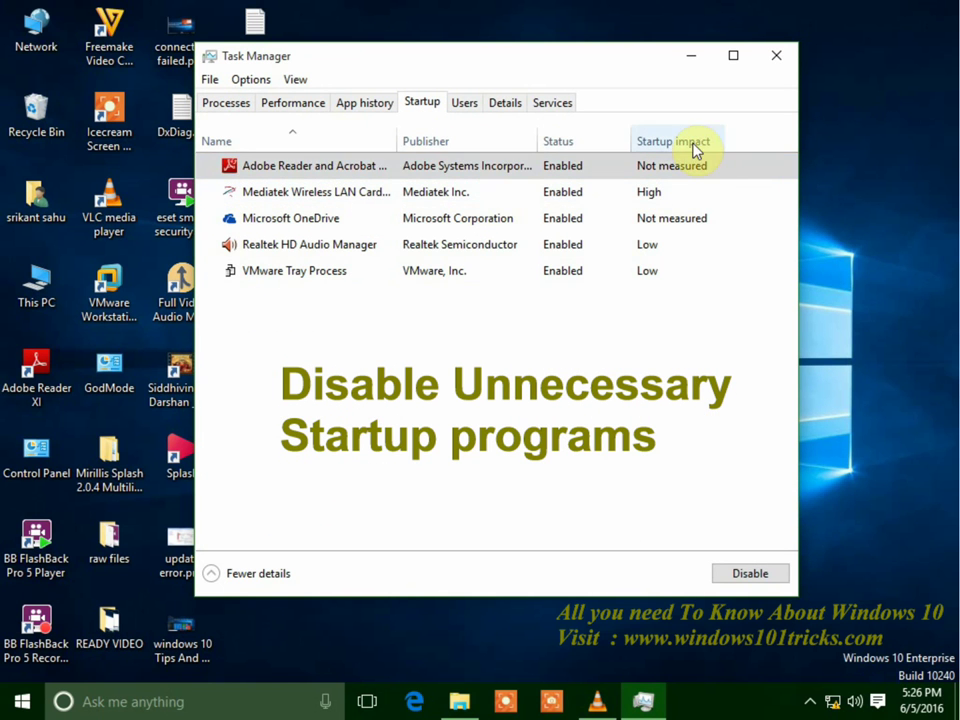
left_click(663, 145)
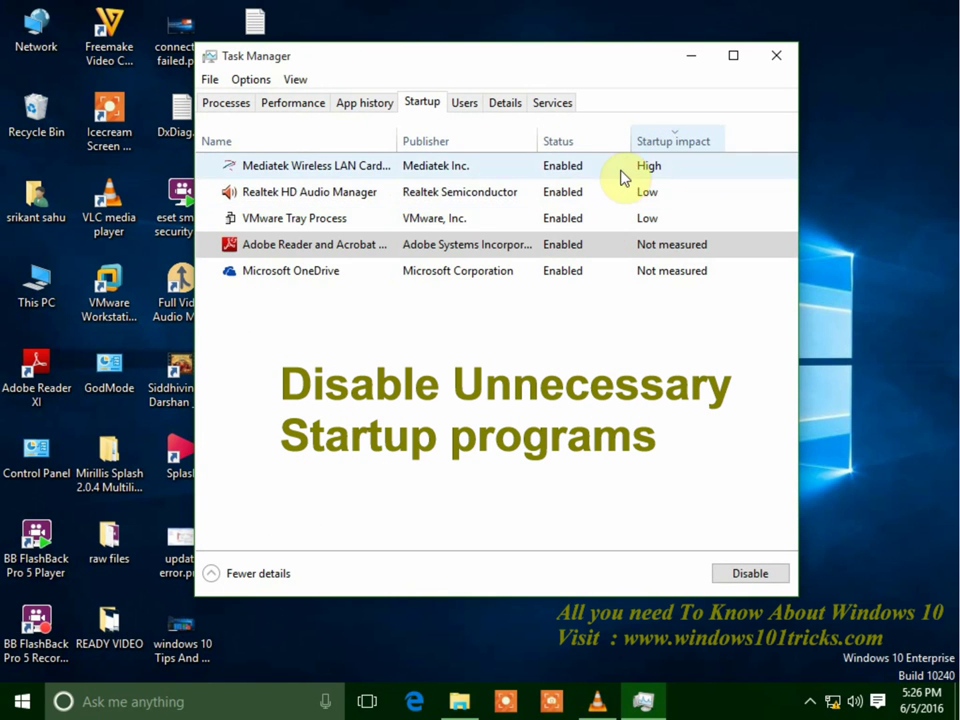
- Disable the Mediatek Wireless LAN Card program at startup
left_click(416, 170)
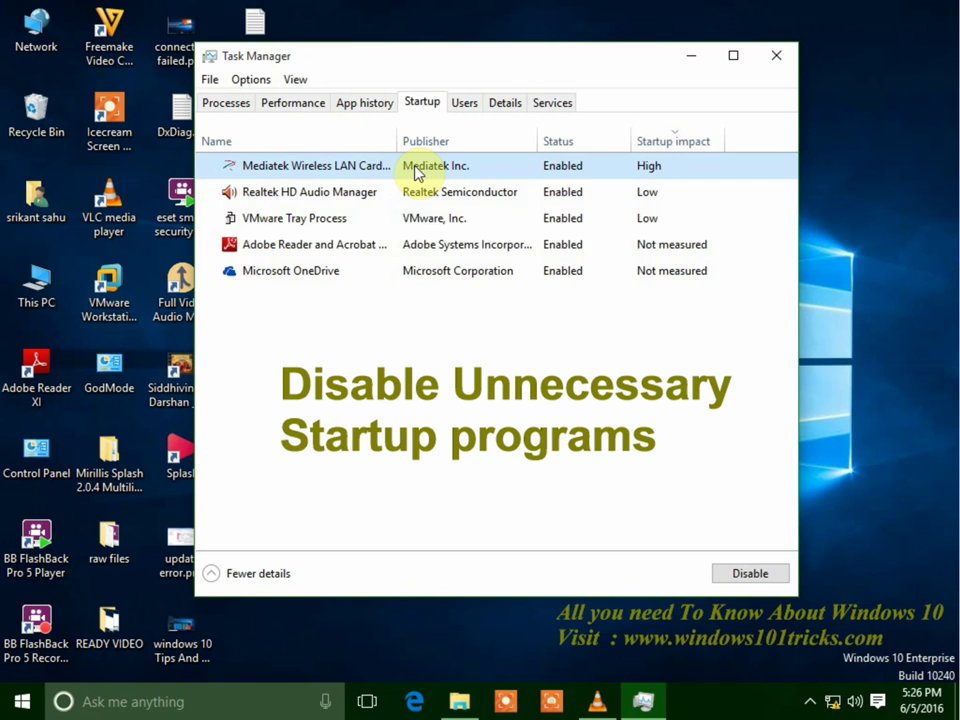
right_click(418, 173)
left_click(463, 182)
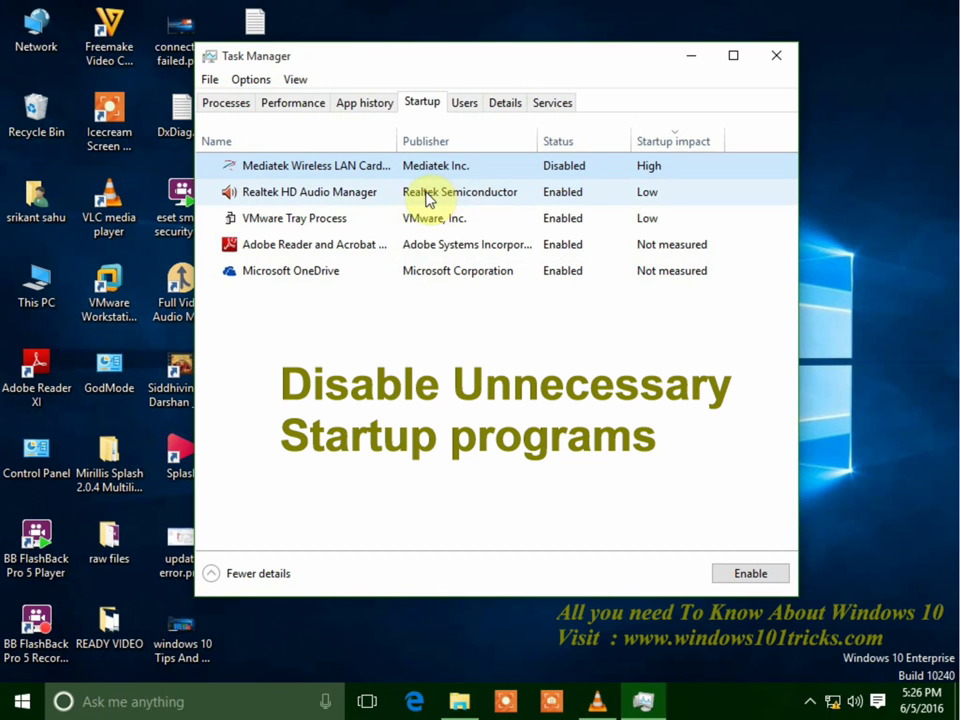
- Disable Adobe Reader and Acrobat and Microsoft OneDrive at startup, and close Task Manager
left_click(462, 246)
right_click(463, 246)
left_click(505, 258)
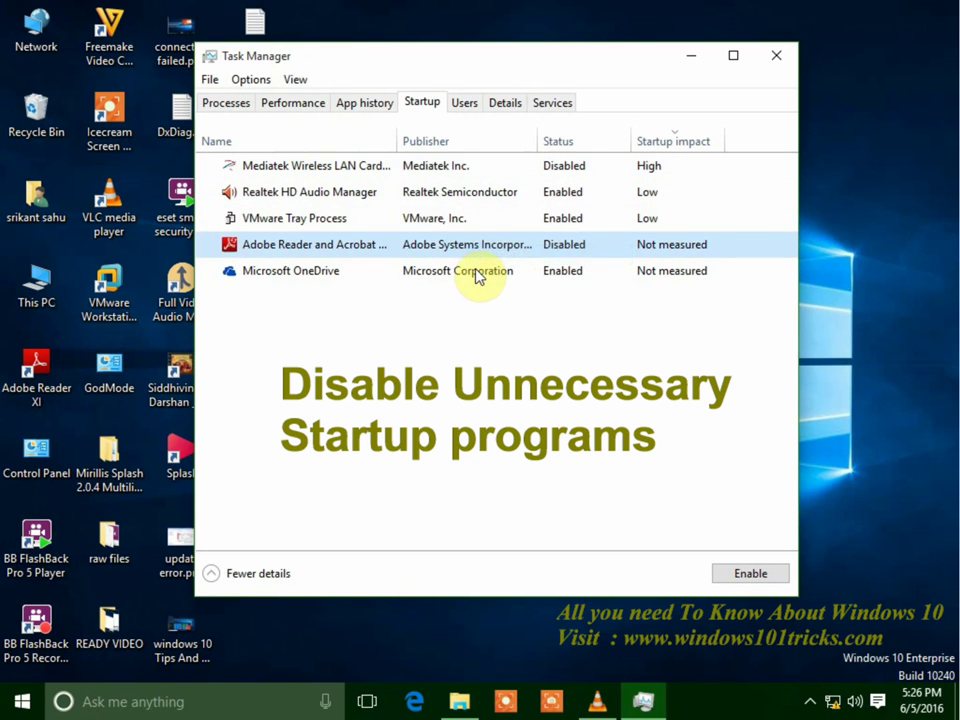
left_click(477, 278)
right_click(478, 279)
left_click(499, 282)
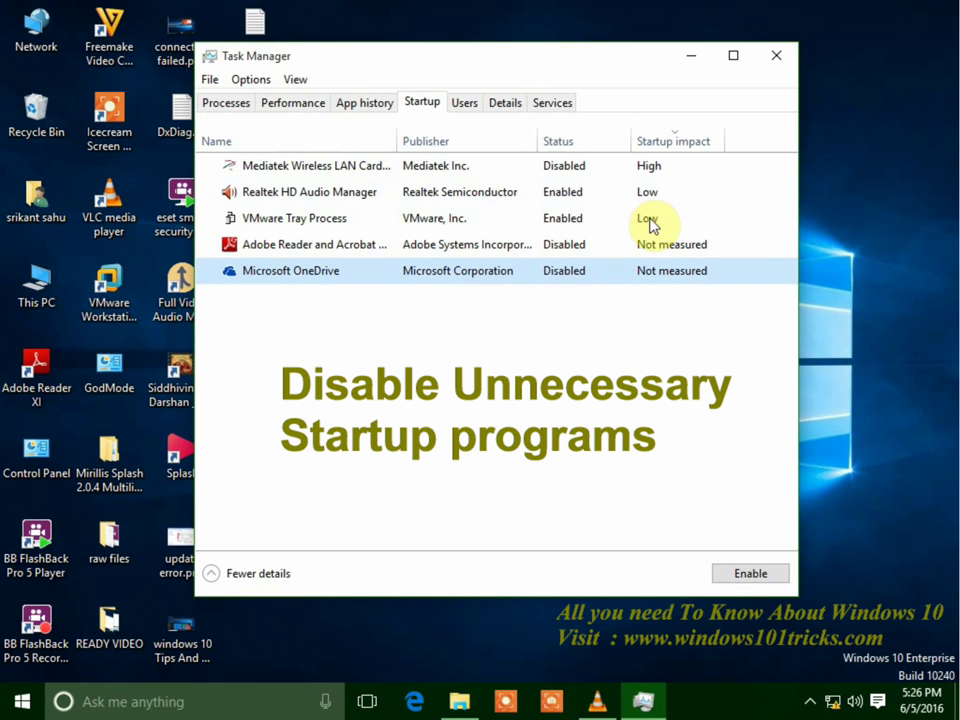
left_click(776, 55)
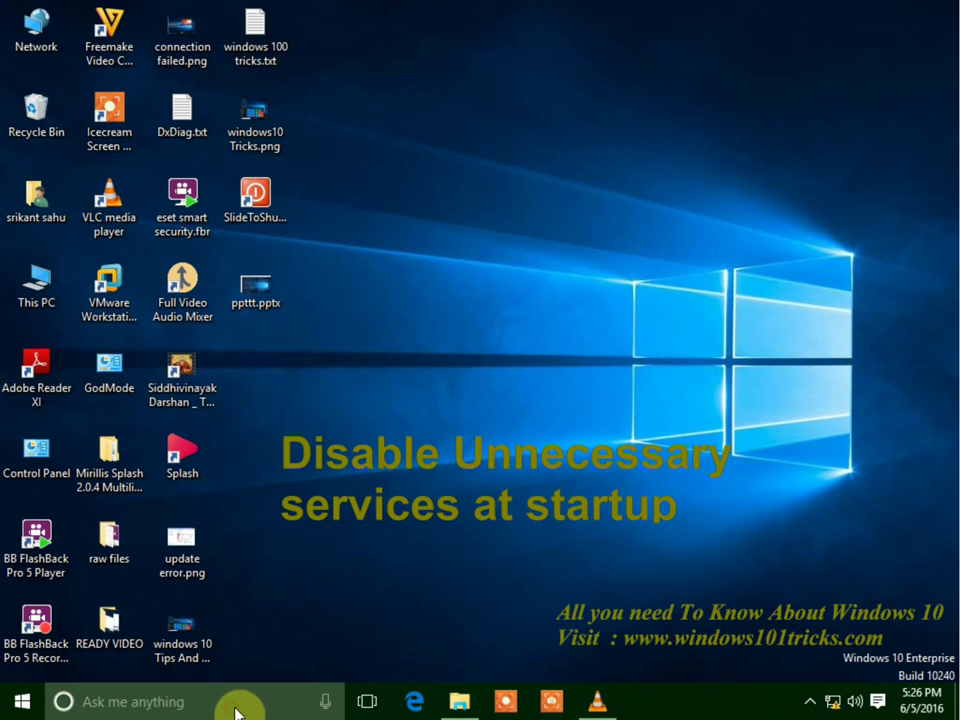
- Search Windows for "services", open the Services desktop app and maximize its window
left_click(237, 712)
type("services")
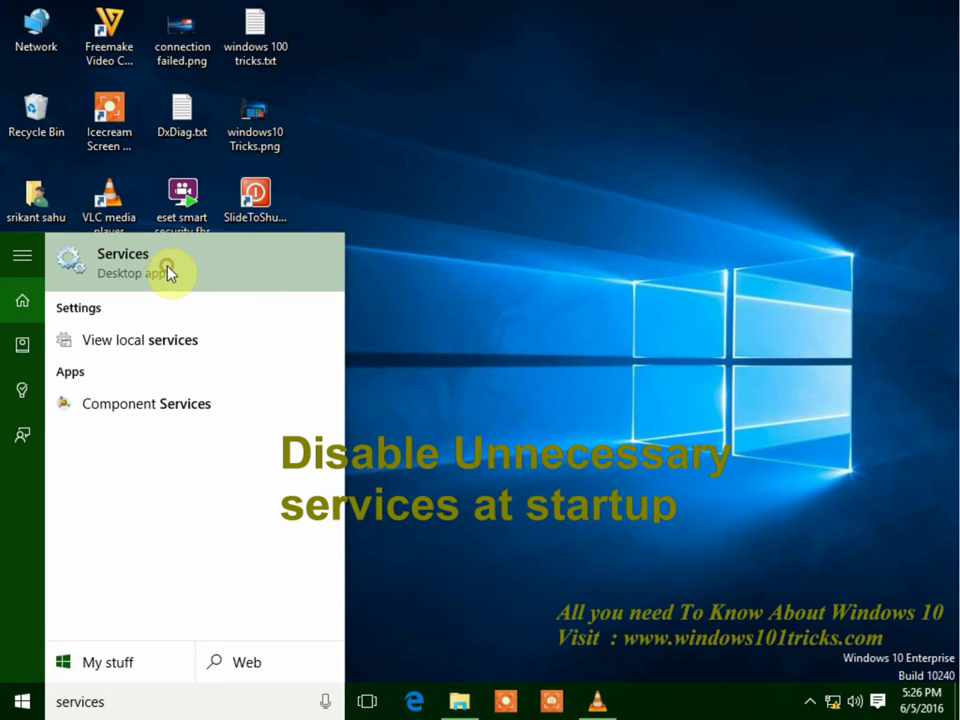
left_click(169, 271)
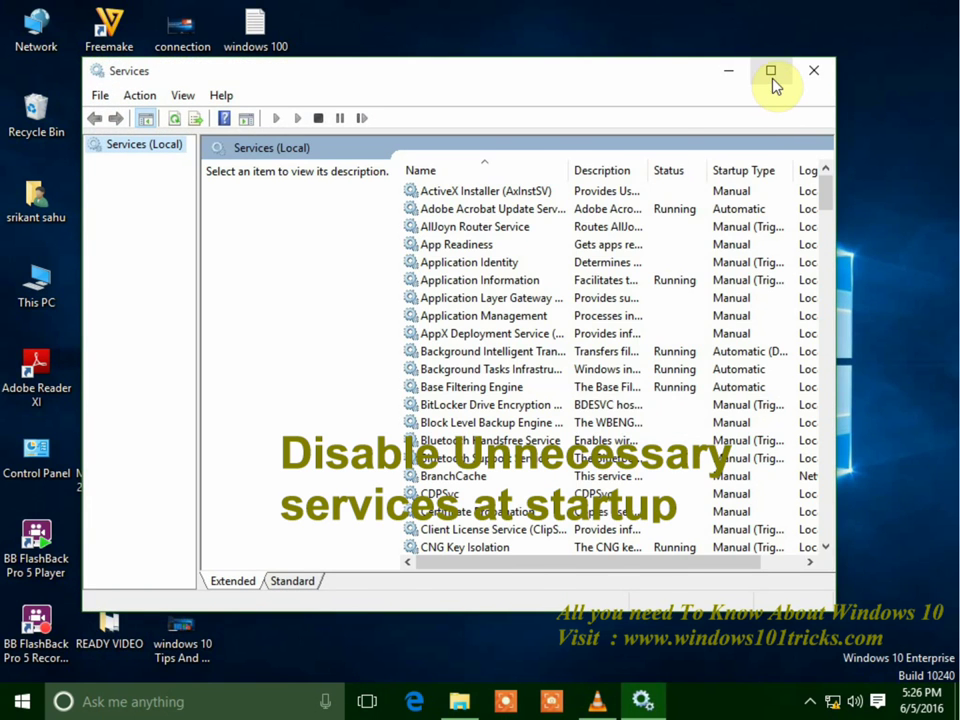
left_click(771, 72)
- Find the Windows Update service in the local services list and open its properties
left_click(401, 466)
key("g")
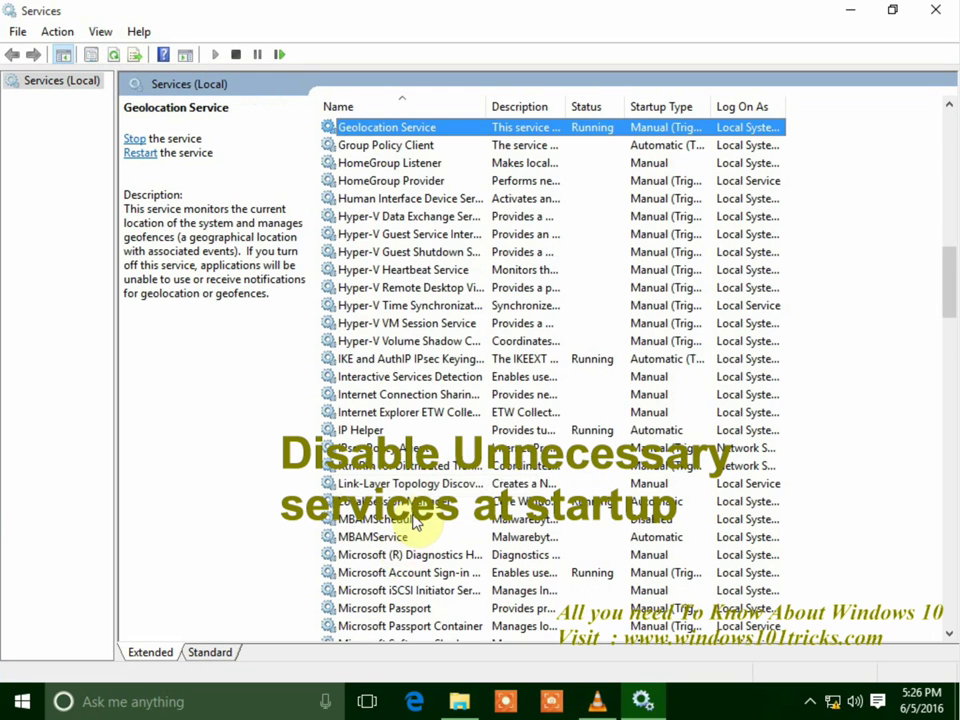
scroll(418, 522, "up", 1)
scroll(418, 522, "down", 20)
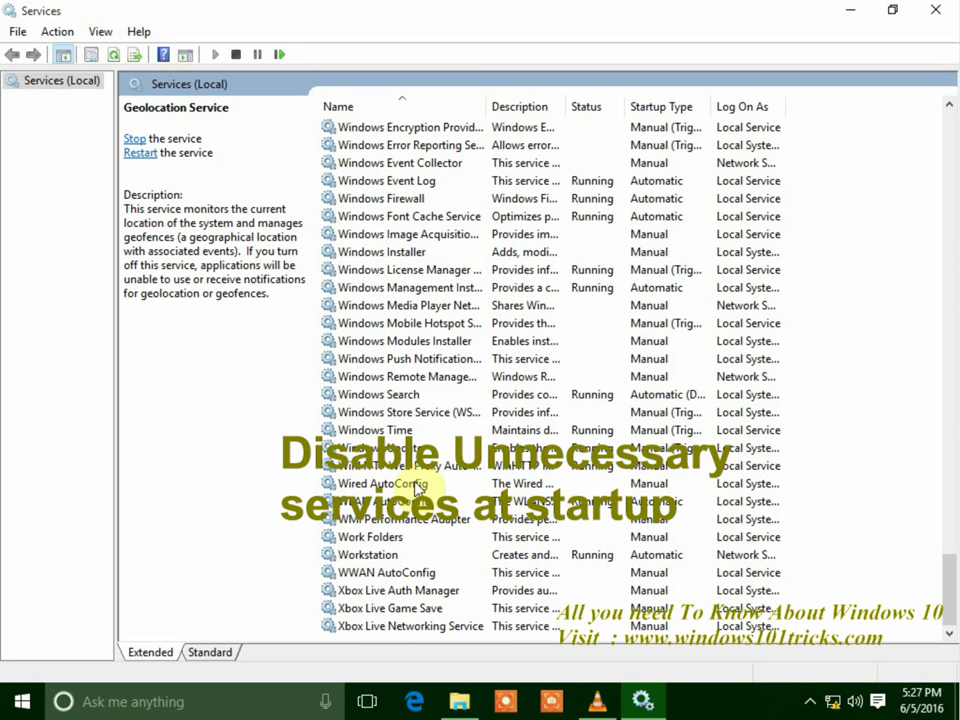
left_click(395, 448)
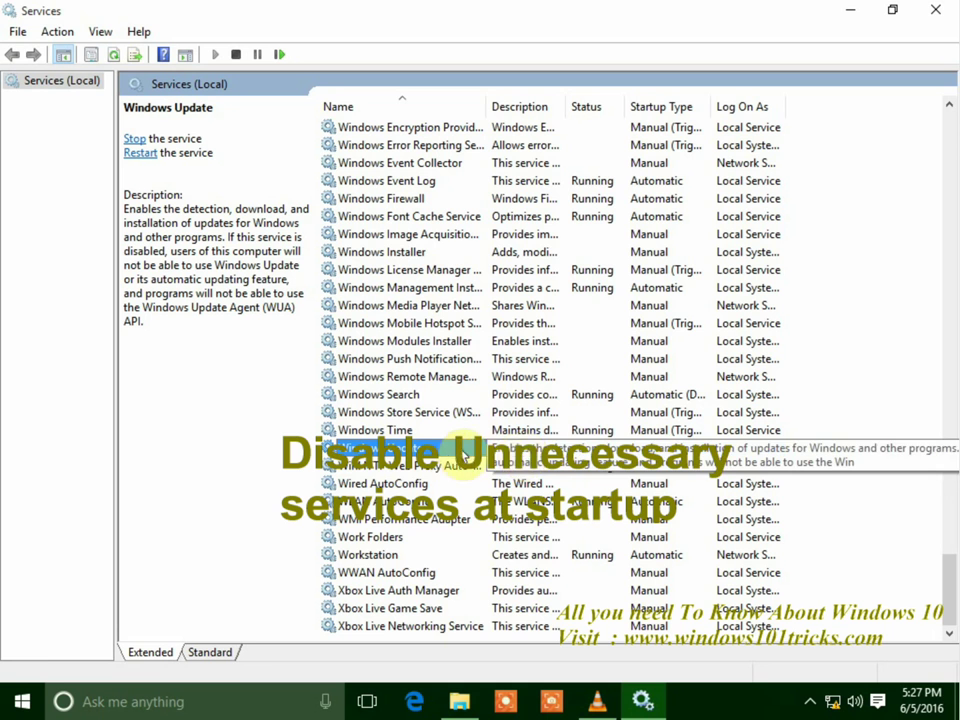
right_click(447, 455)
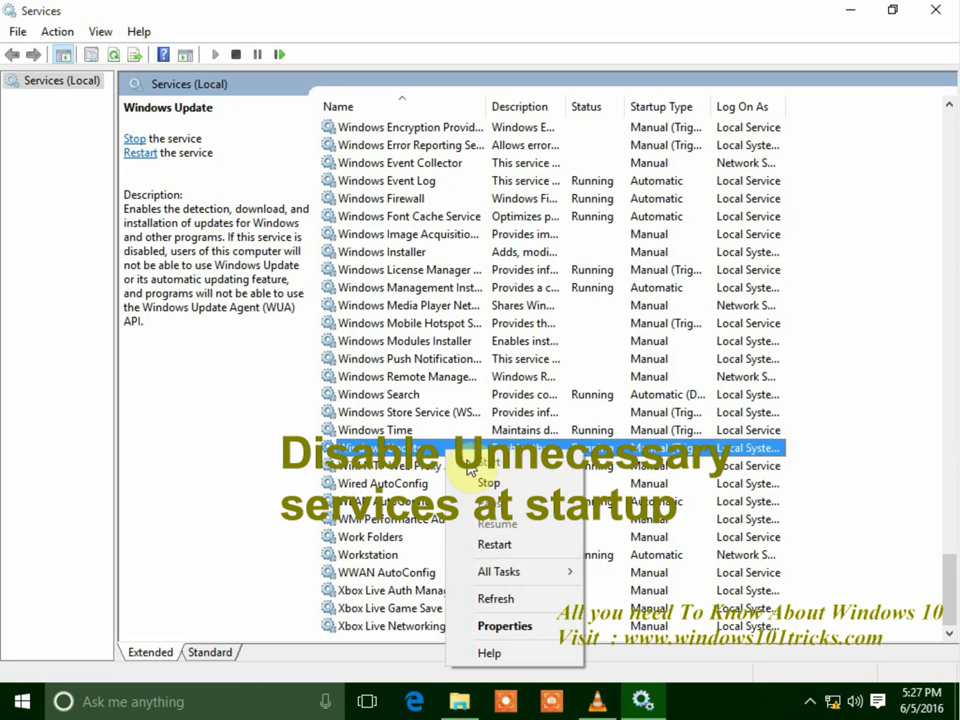
left_click(505, 626)
- Set the Windows Update startup type to Disabled, stop the service, apply the changes and close Services
left_click(504, 328)
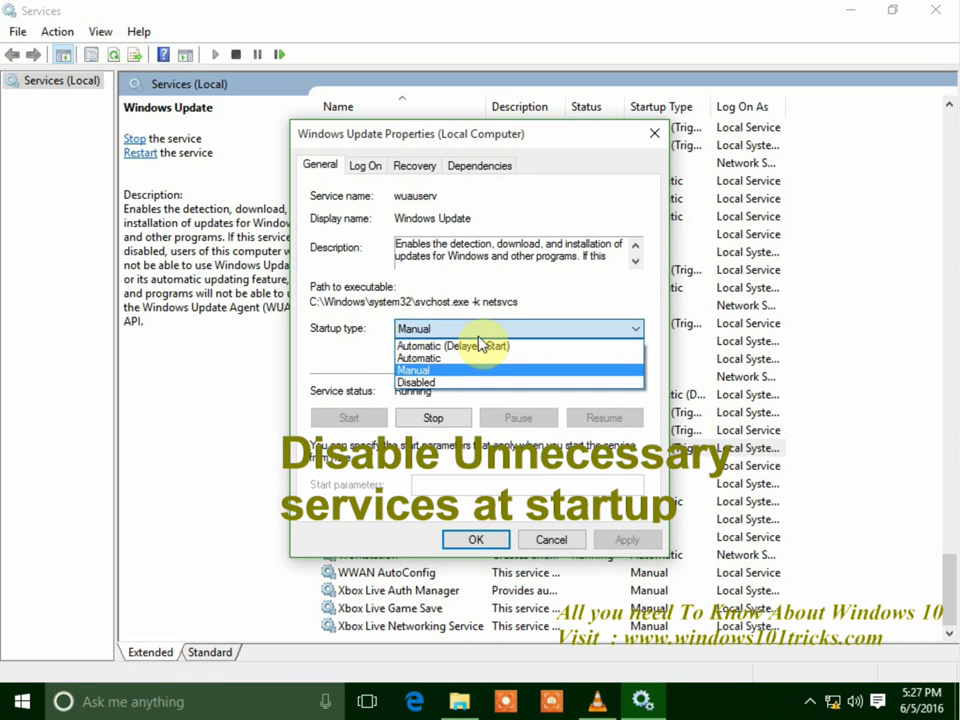
left_click(426, 386)
left_click(433, 418)
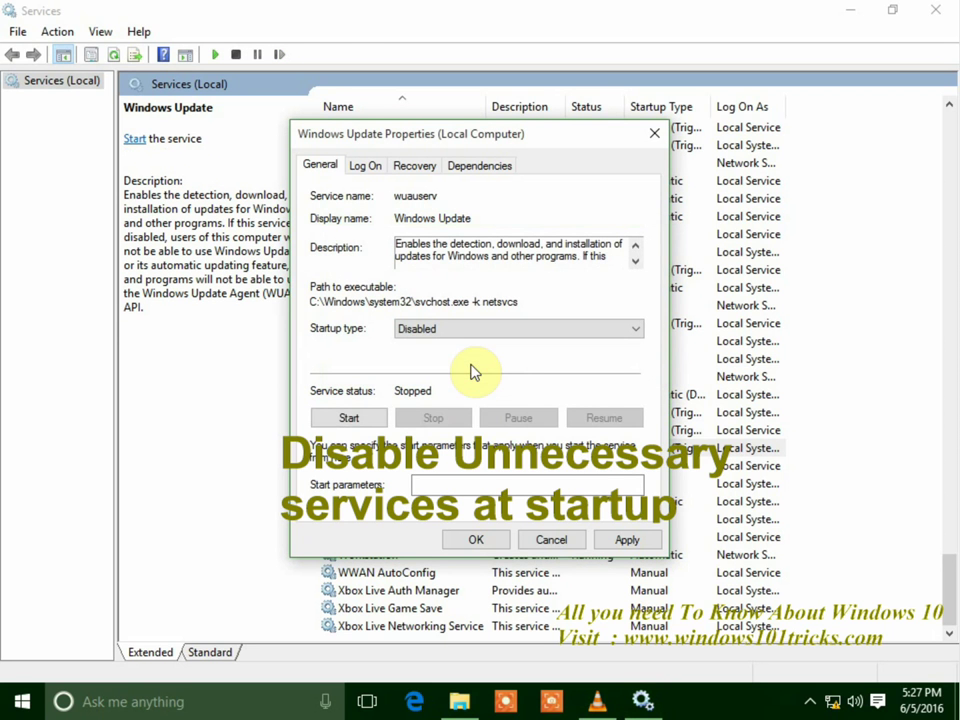
left_click(626, 539)
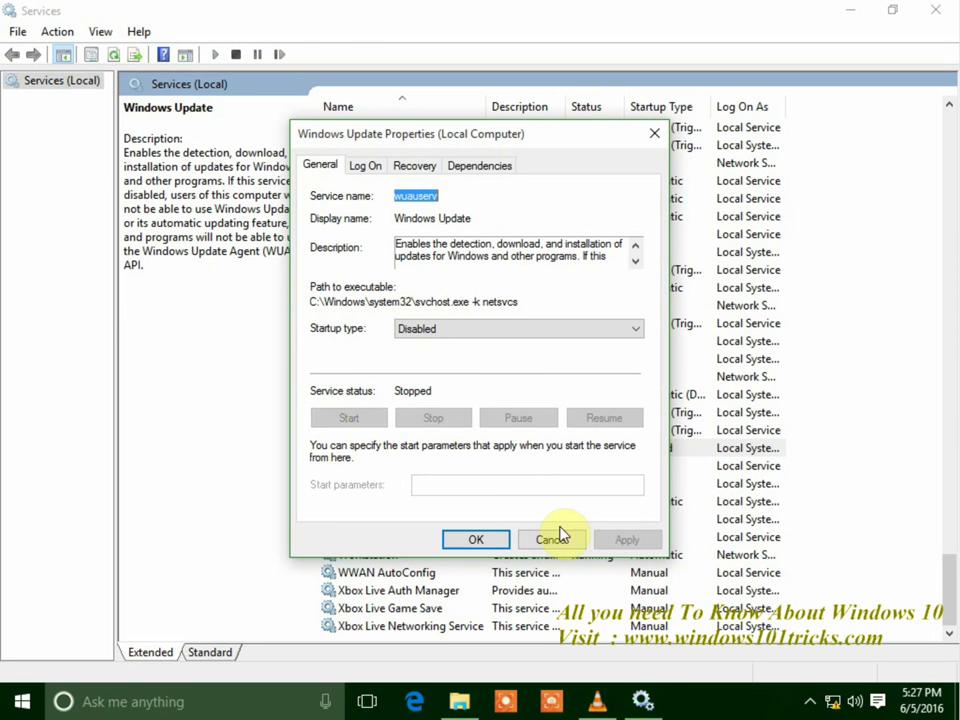
left_click(472, 540)
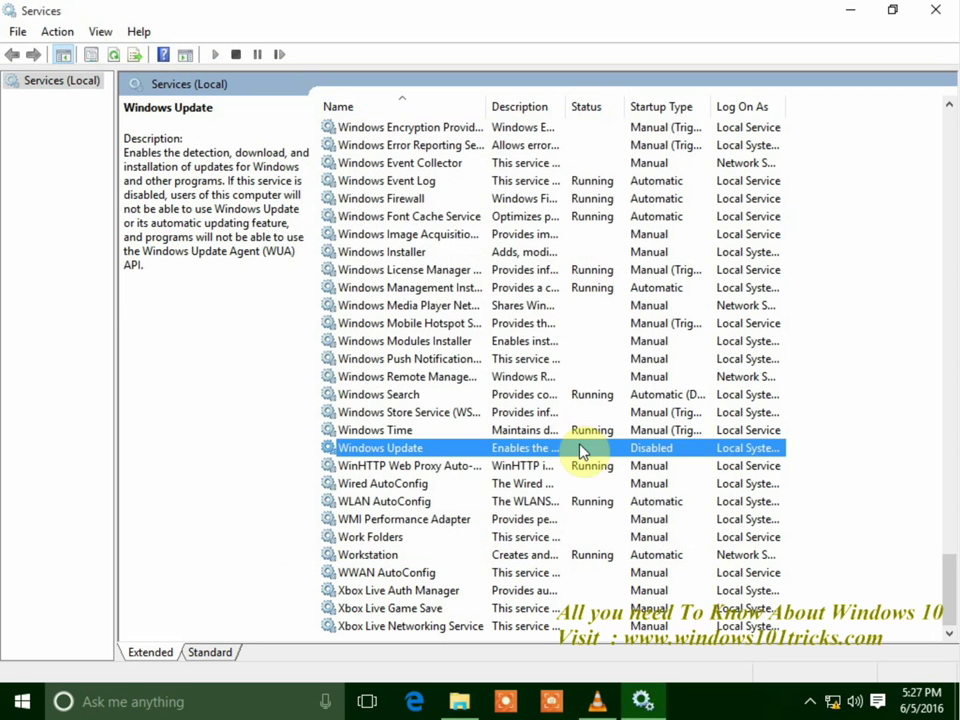
left_click(945, 12)
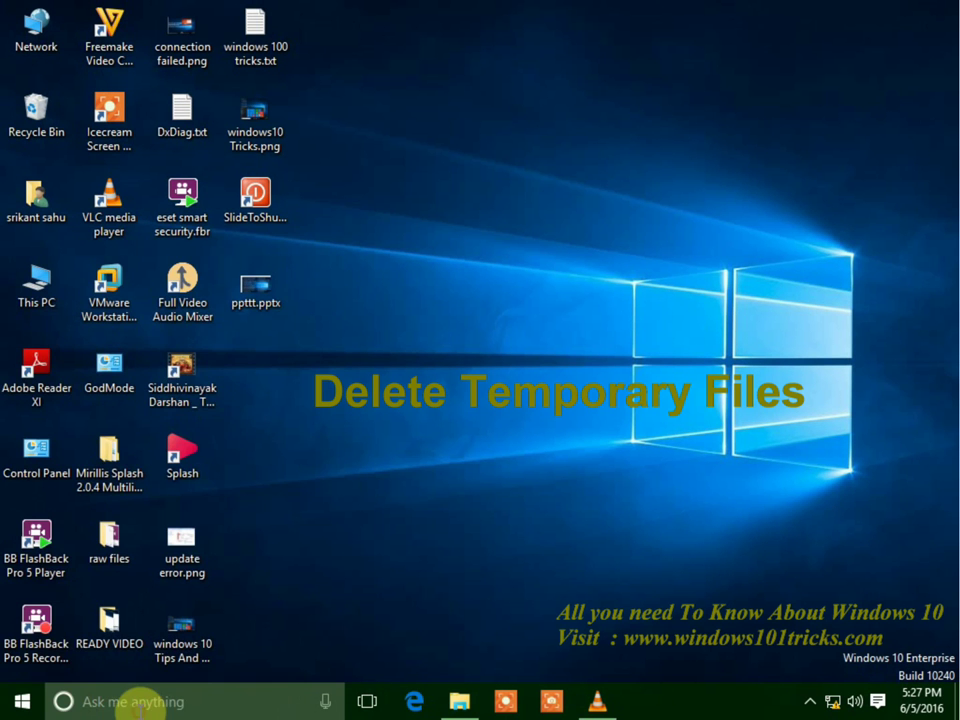
- Search Windows for "%temp%" and open the matching temporary files folder
left_click(135, 701)
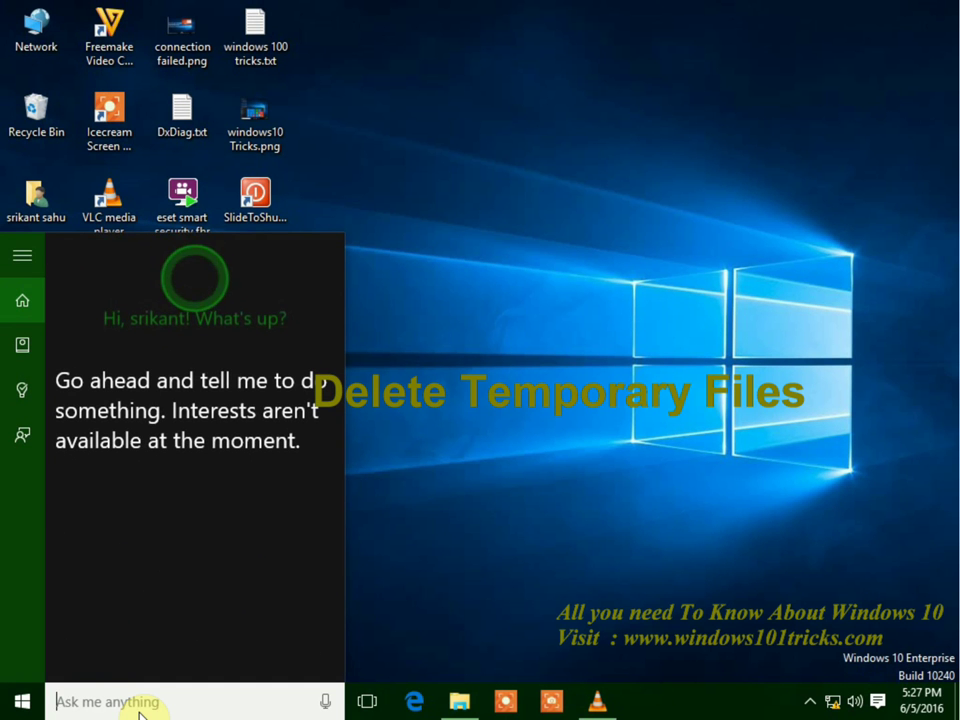
type("%temp%")
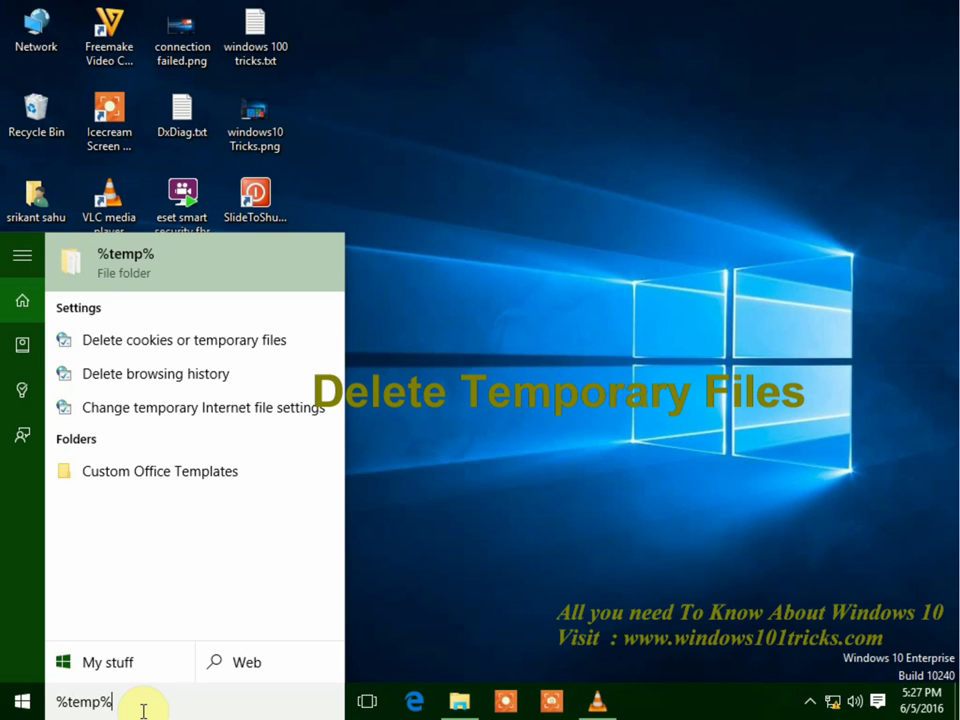
left_click(165, 250)
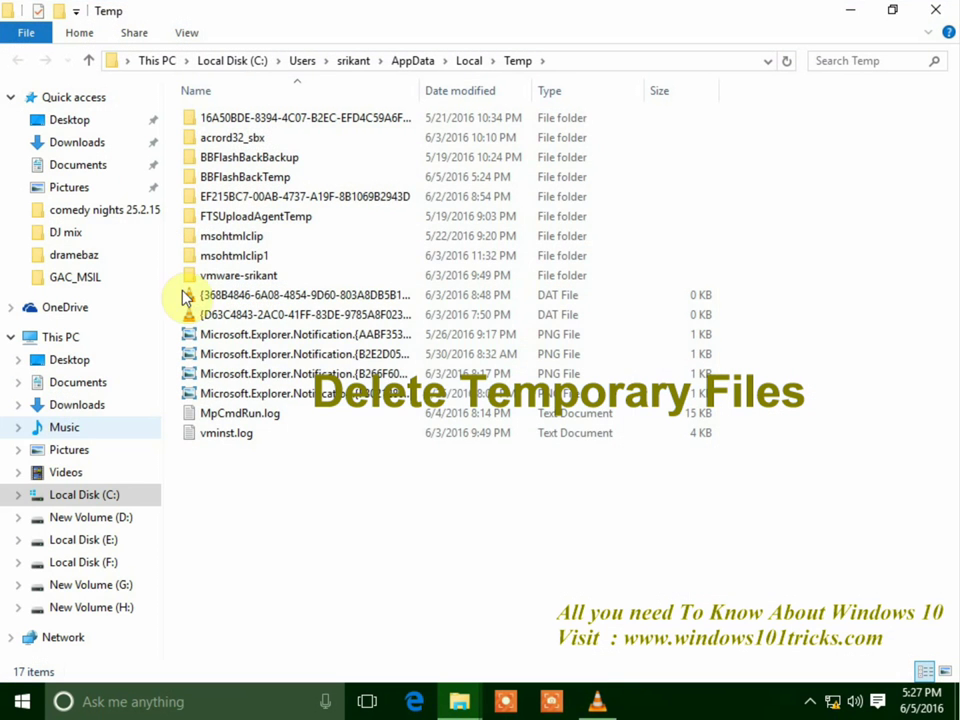
- Delete all files and folders in the Temp folder, skipping every item that is in use
left_click_drag(428, 584, 276, 92)
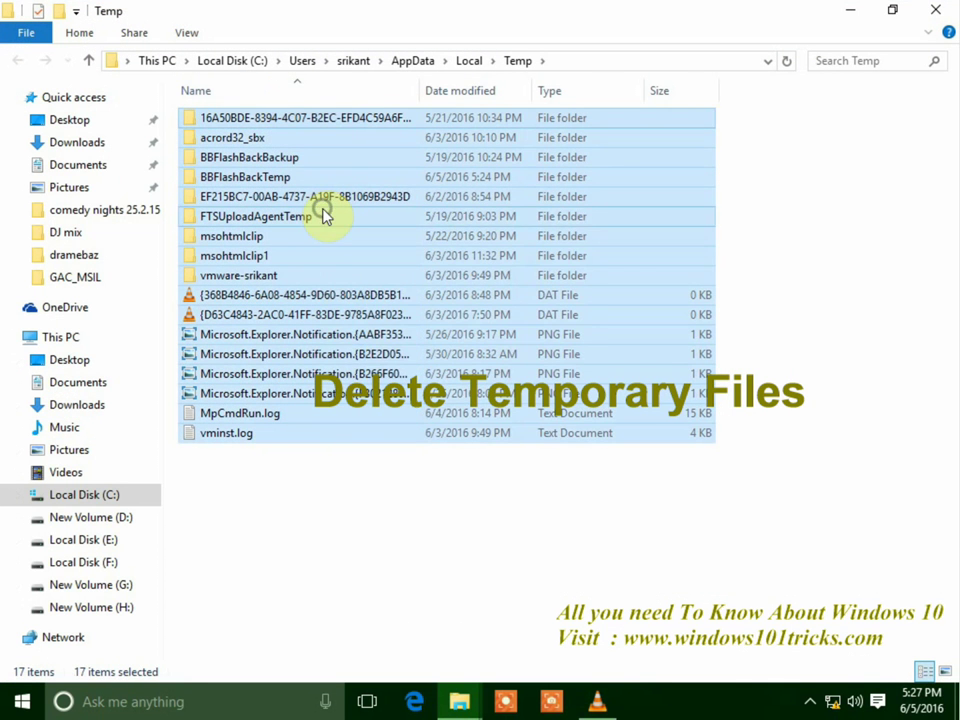
right_click(322, 212)
left_click(370, 478)
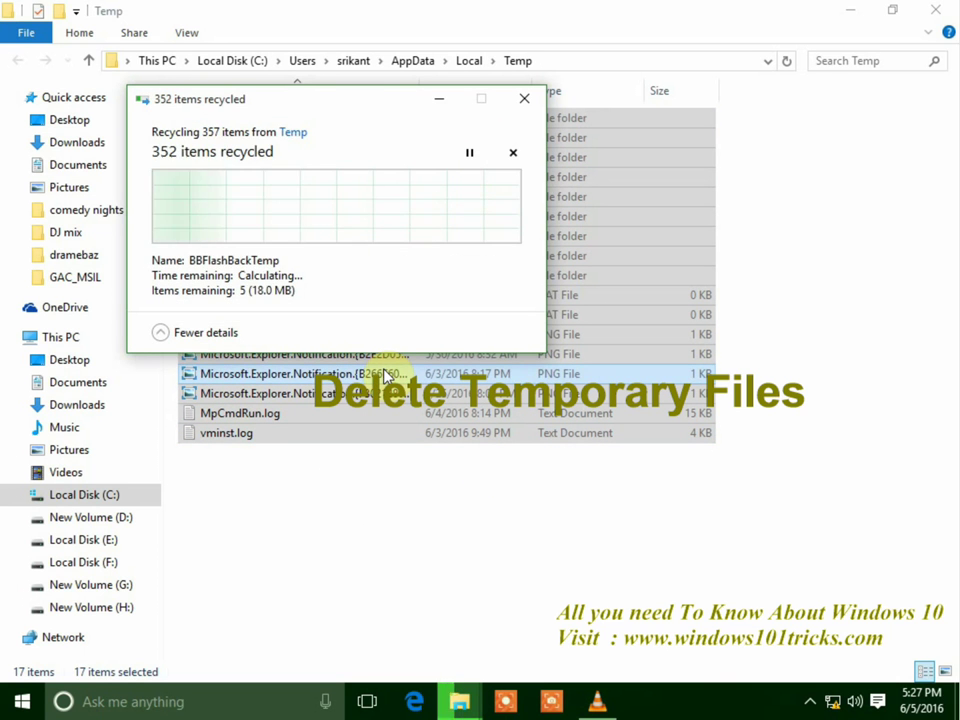
left_click(197, 274)
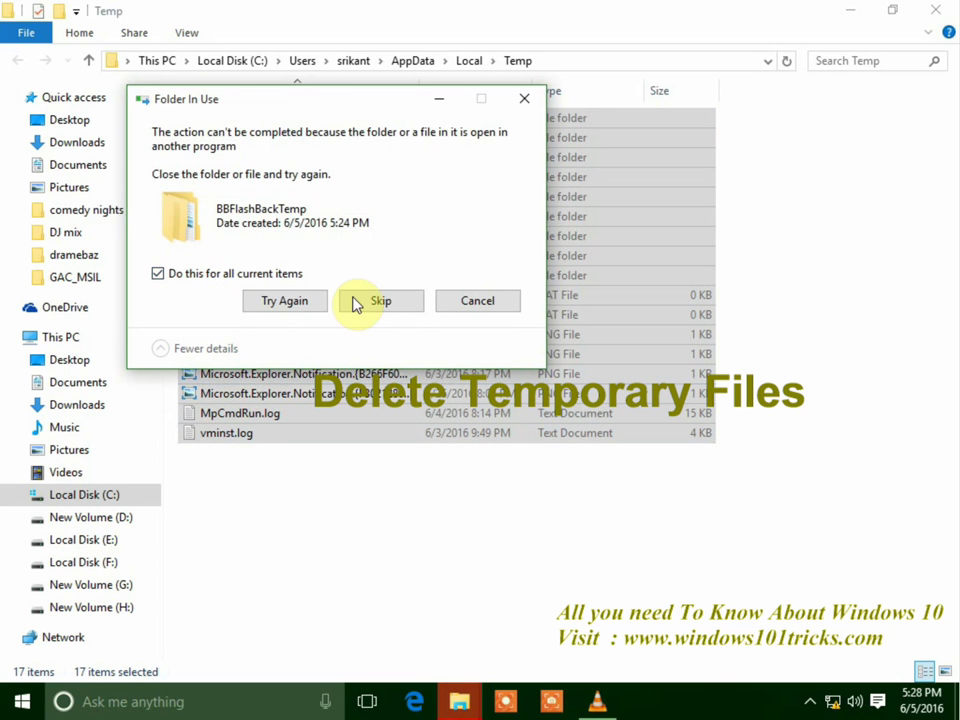
left_click(370, 302)
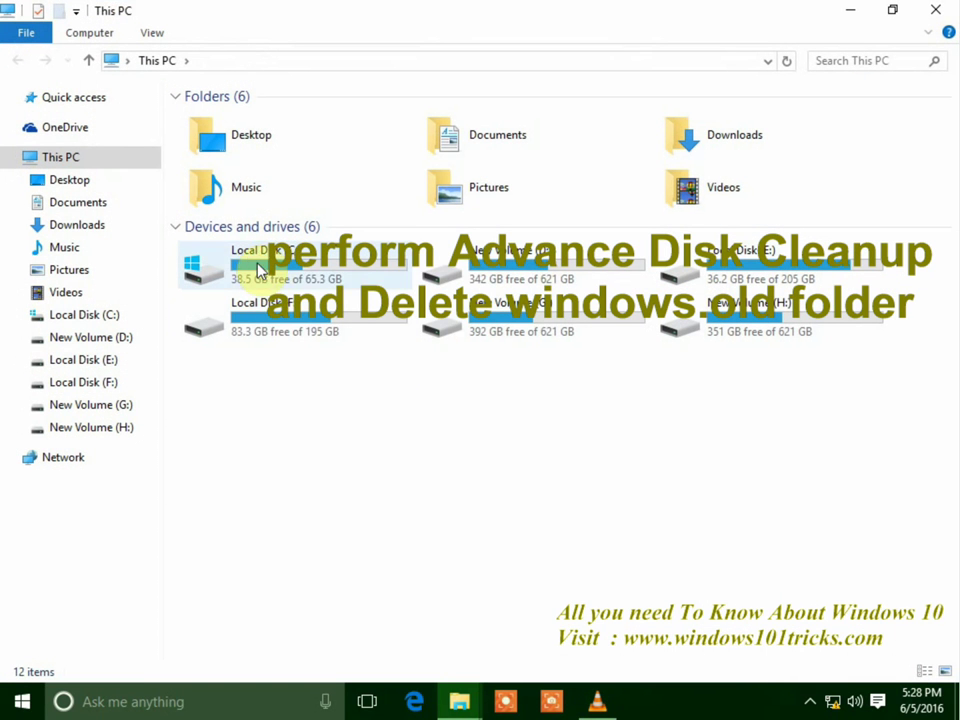
- Start Disk Cleanup from the properties of Local Disk (C:) and extend it to system files
left_click(255, 266)
right_click(229, 262)
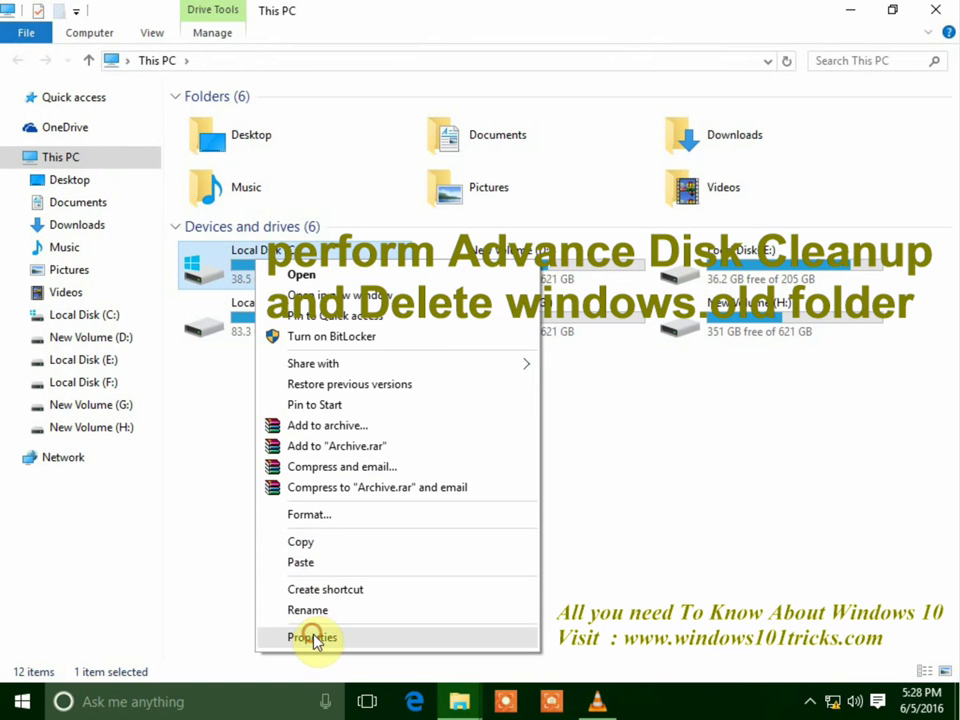
left_click(317, 636)
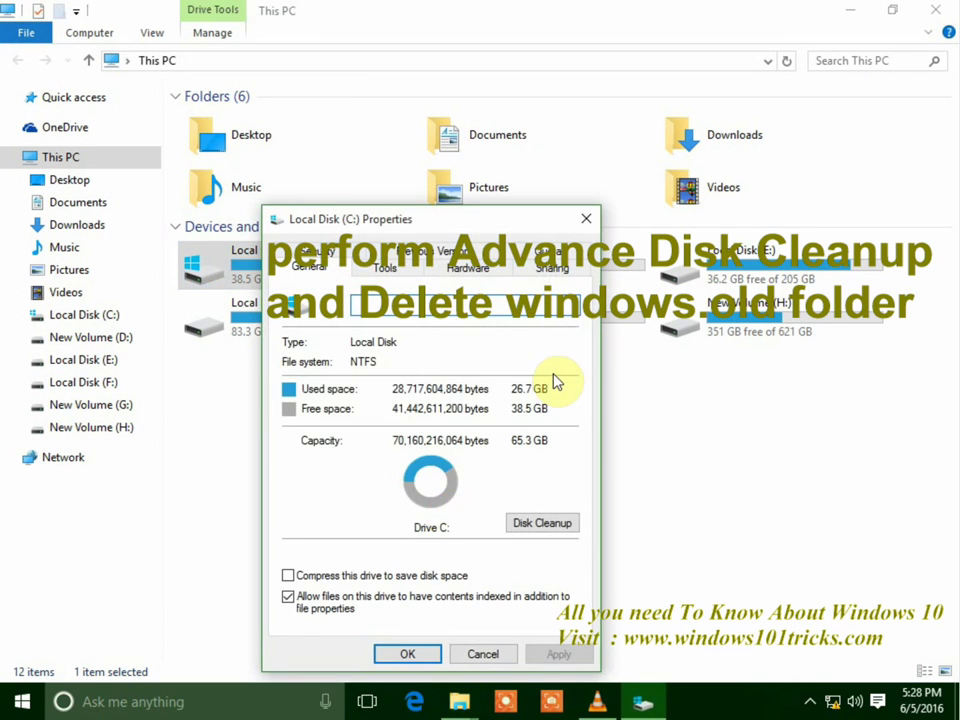
left_click(537, 525)
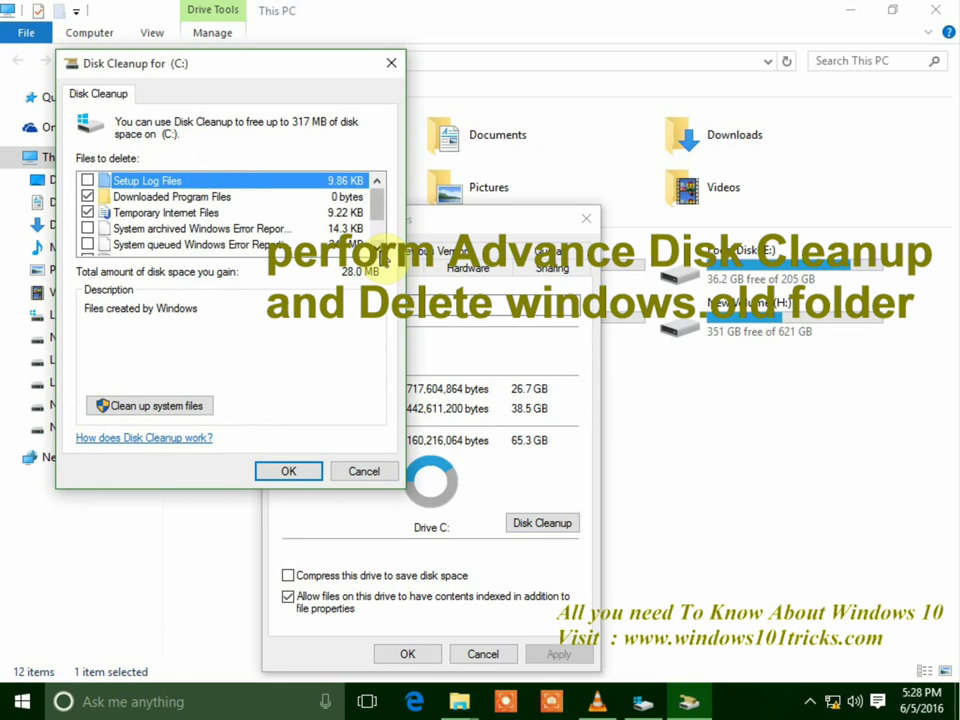
scroll(377, 240, "down", 1)
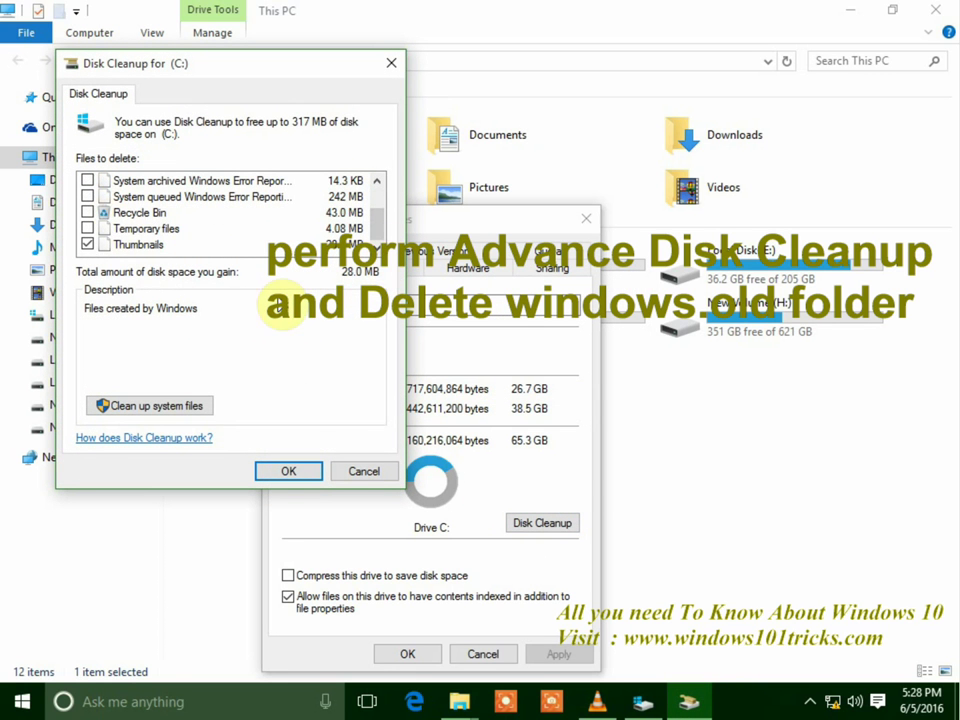
left_click(140, 406)
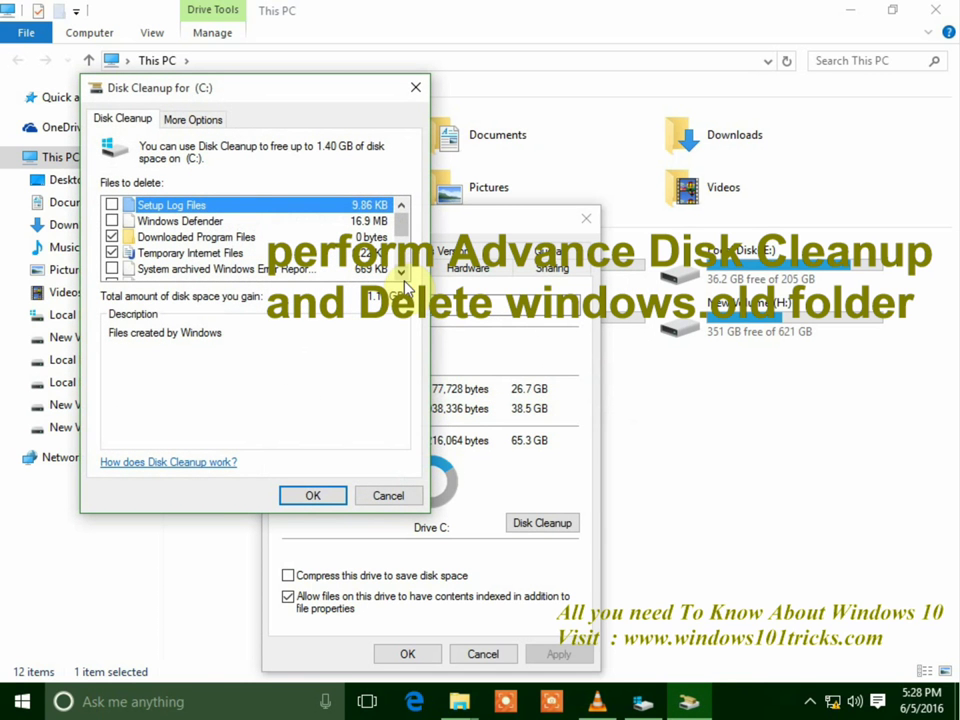
- Mark Setup Log Files, Windows Defender, and the system archived and system queued Windows Error Reporting files for deletion
left_click(401, 274)
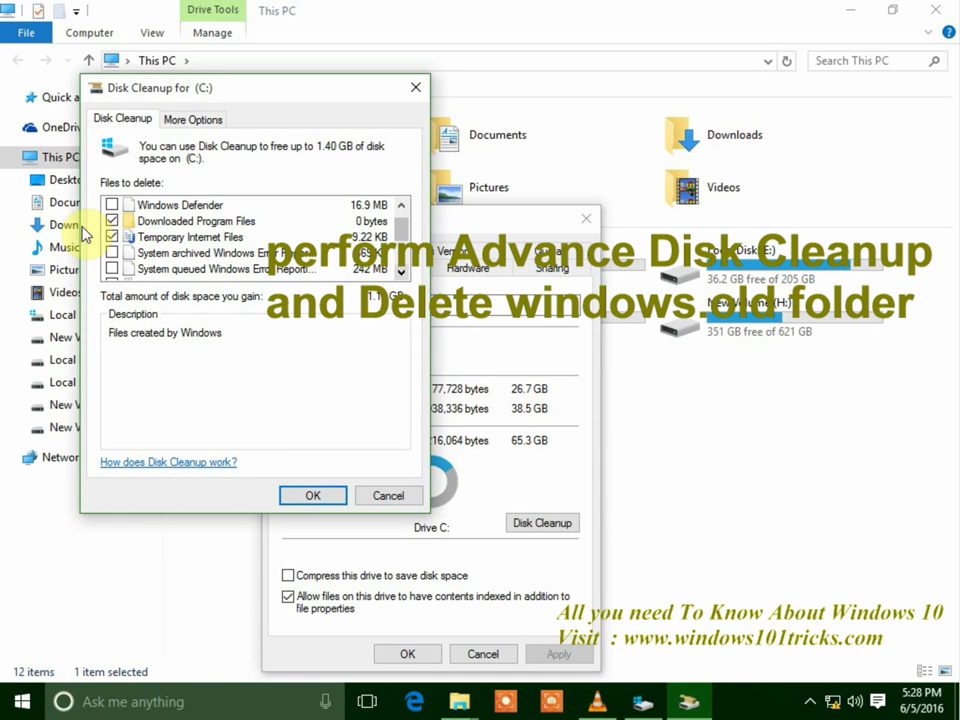
scroll(100, 235, "up", 1)
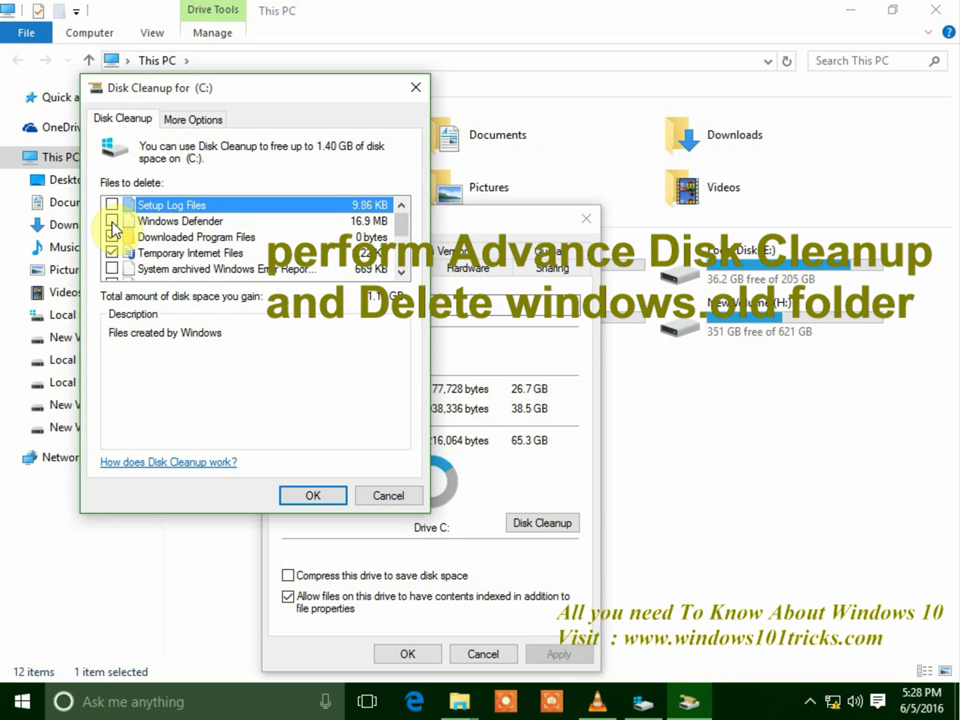
left_click(111, 205)
left_click(111, 221)
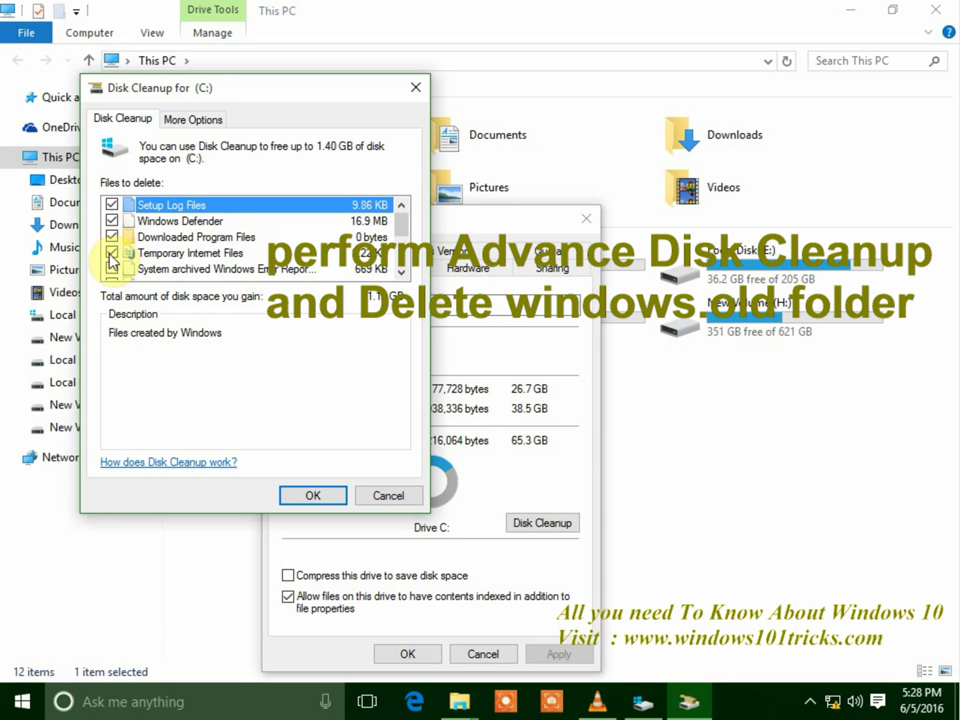
left_click(111, 269)
left_click(403, 273)
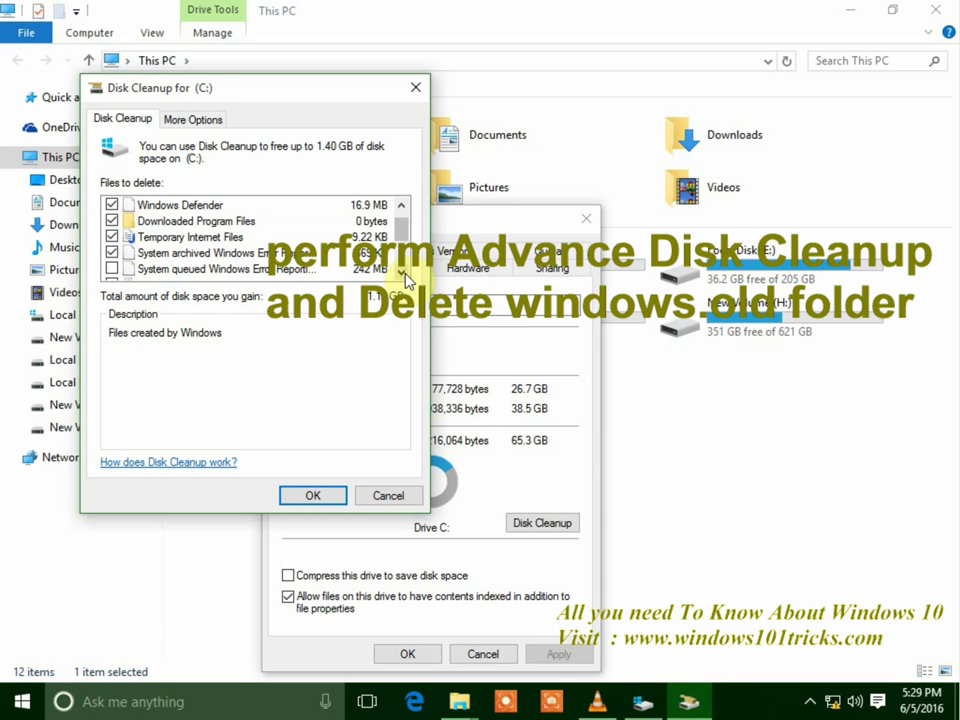
left_click(403, 273)
left_click(111, 253)
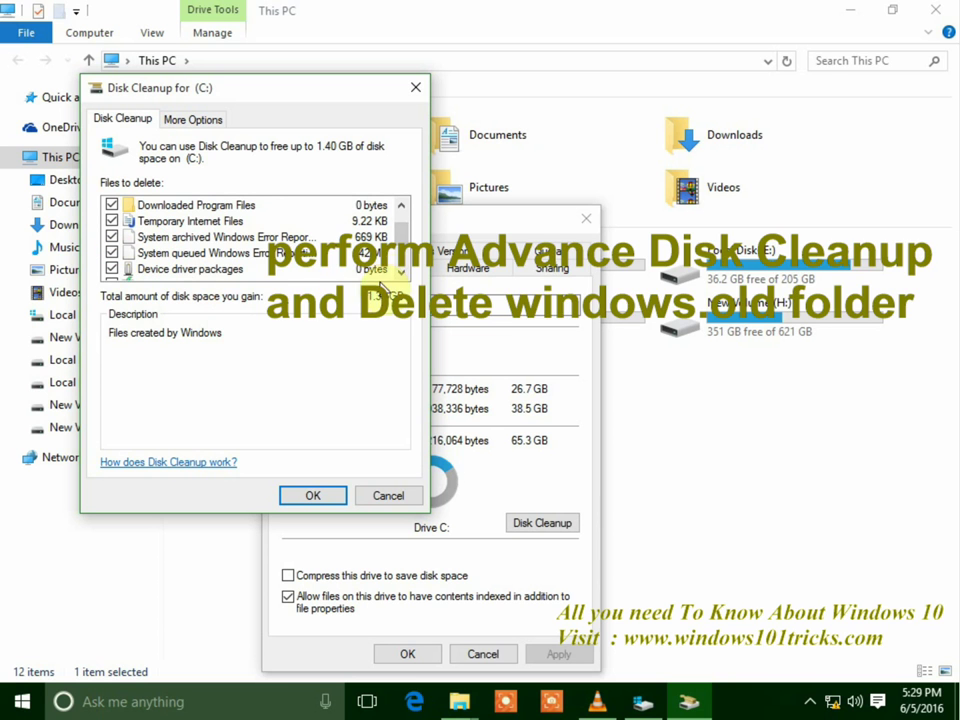
- Check the description of Previous Windows installation(s), and mark Recycle Bin and Temporary files for deletion as well
left_click(403, 273)
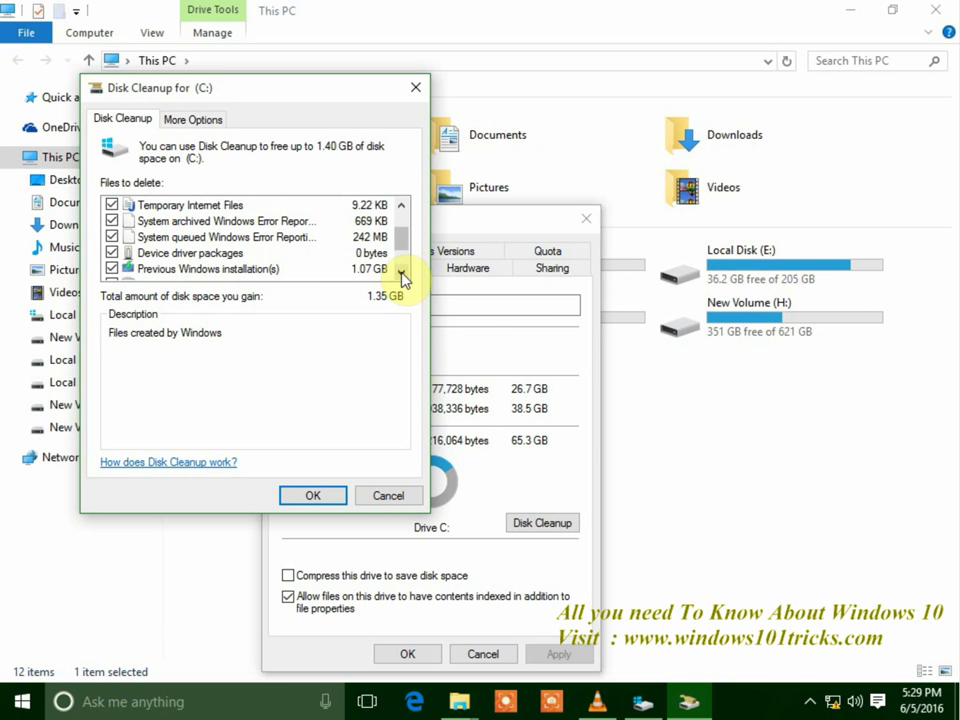
left_click(220, 270)
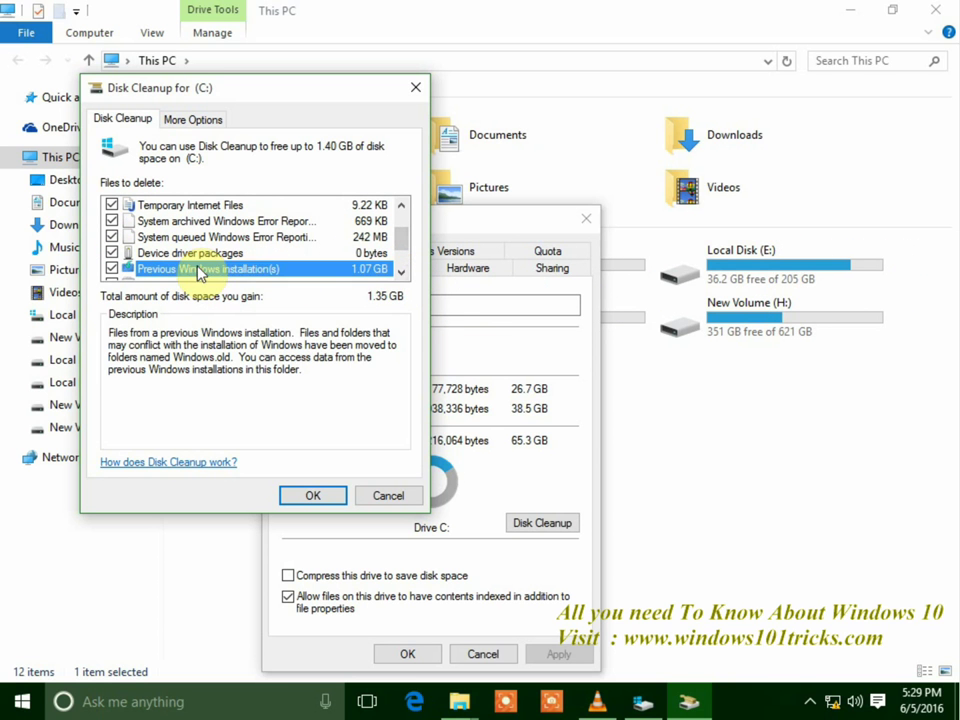
left_click(401, 272)
left_click(401, 272)
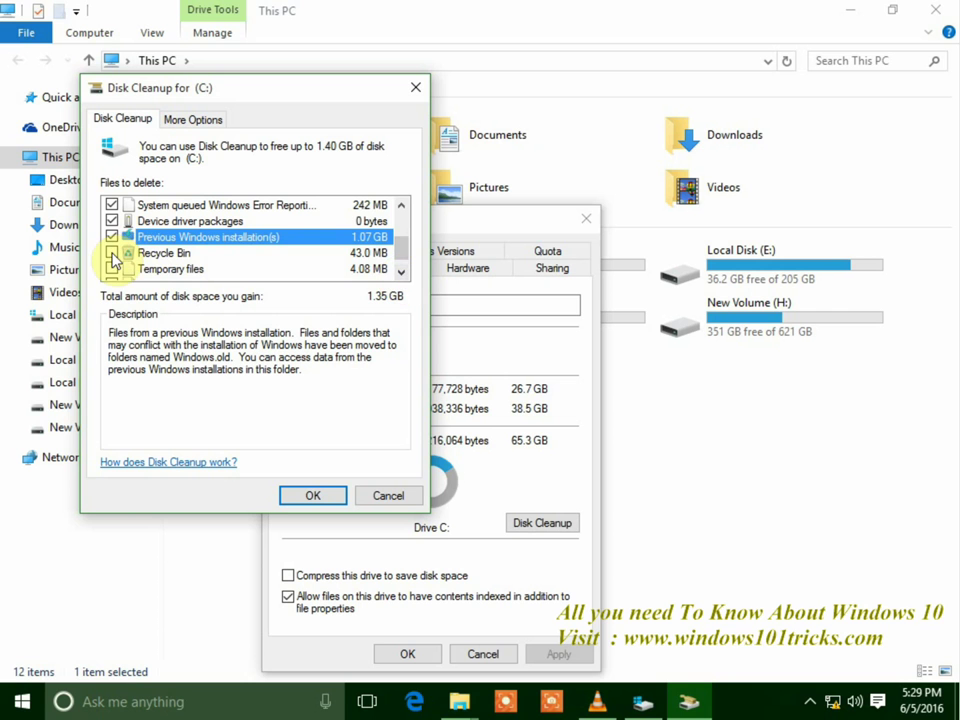
left_click(111, 269)
left_click(401, 272)
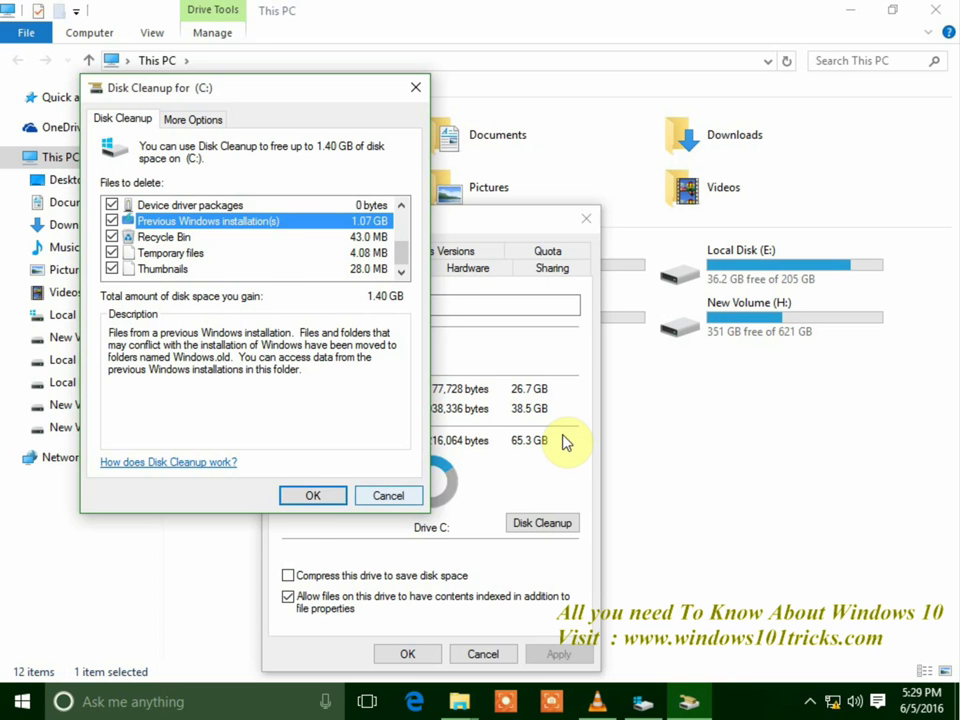
- Run the cleanup, permanently deleting the marked files, and close the Local Disk (C:) properties
left_click(313, 496)
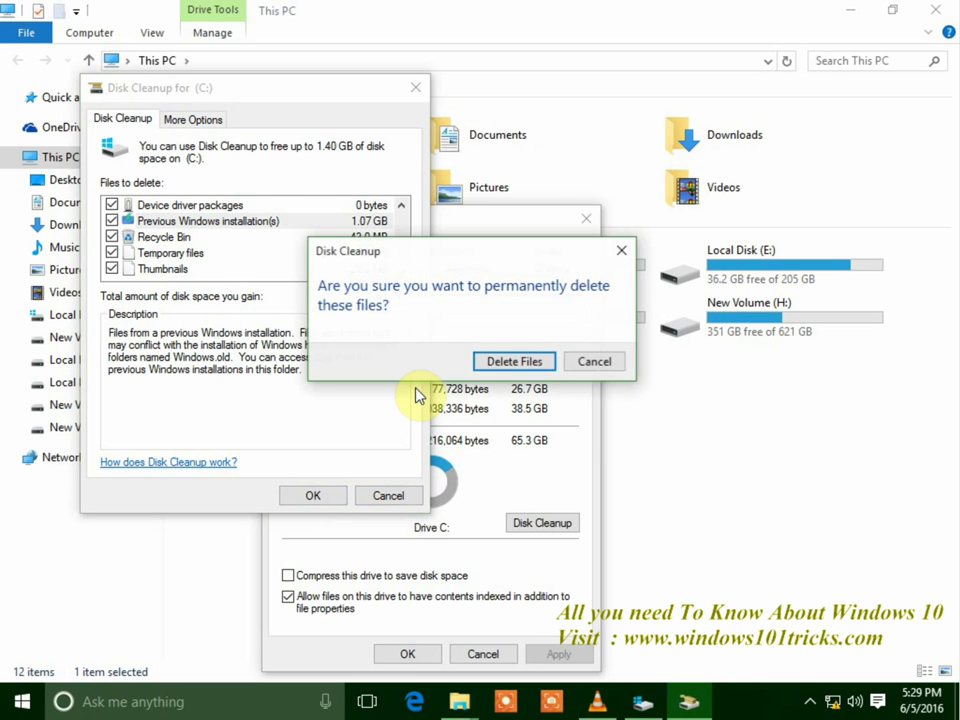
left_click(493, 368)
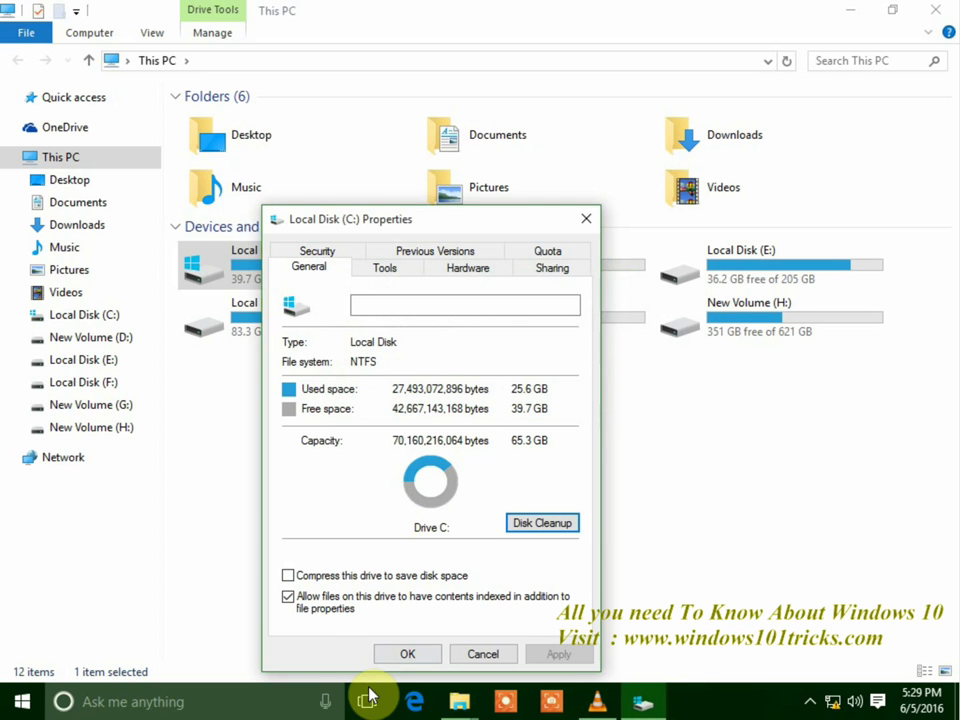
left_click(395, 656)
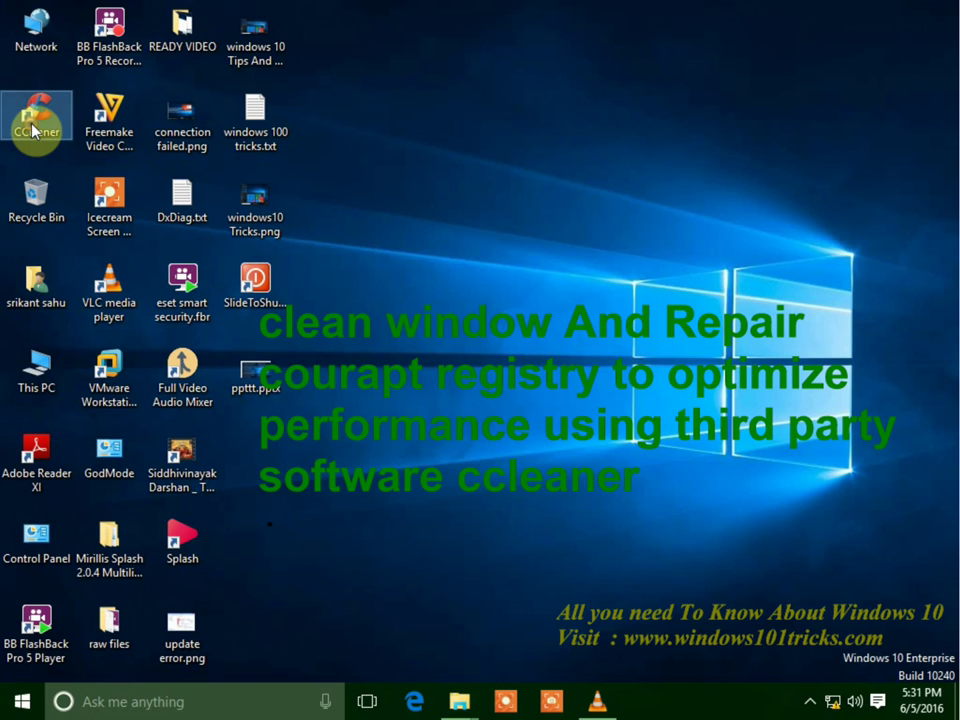
- Open CCleaner from the desktop and scan the registry for issues with all categories included
double_click(33, 128)
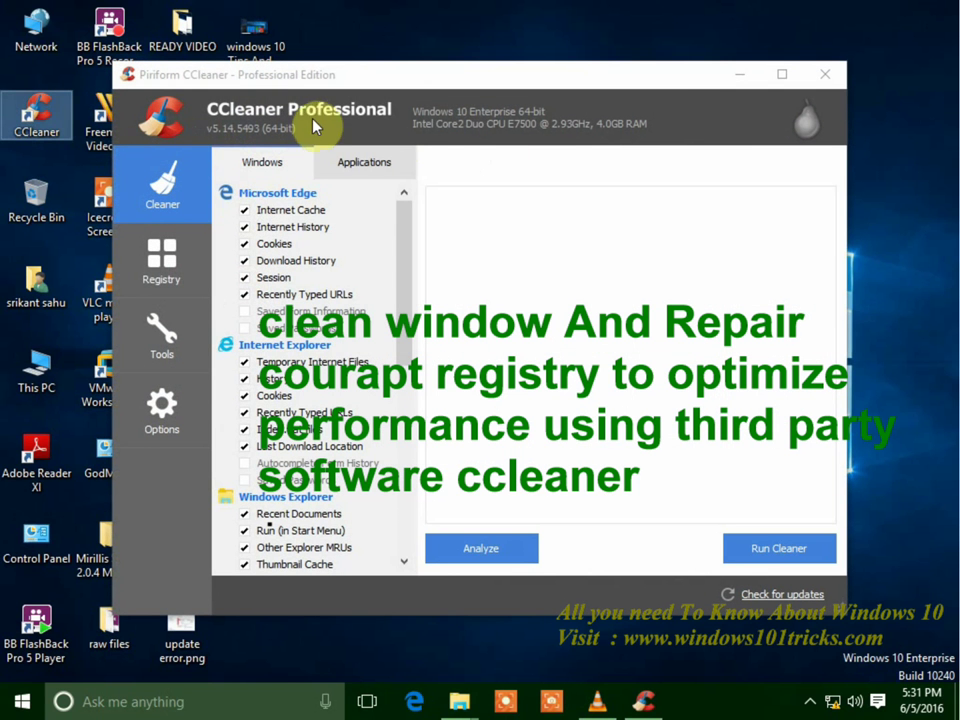
left_click(165, 264)
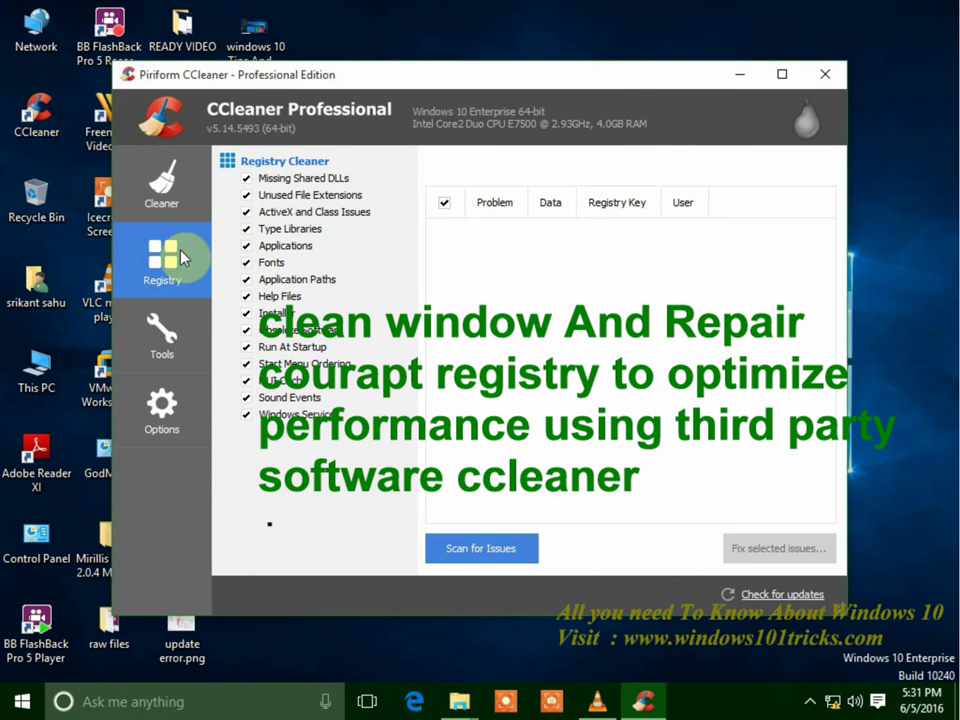
left_click(495, 551)
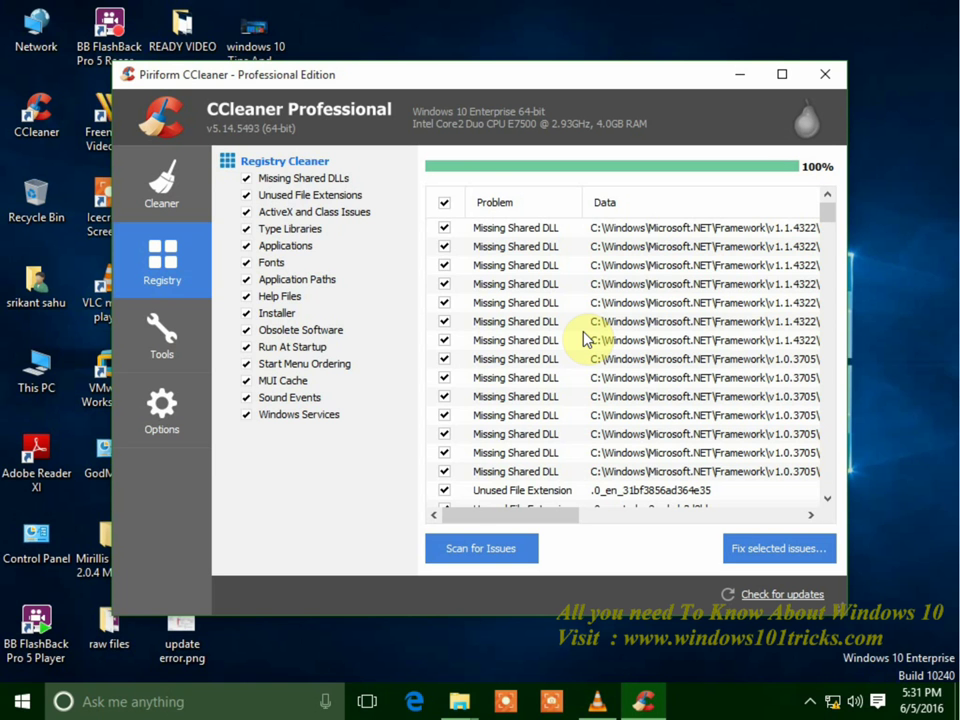
- Fix all selected registry issues without backing up the registry, and dismiss the browser notification and the fix dialog
left_click(760, 557)
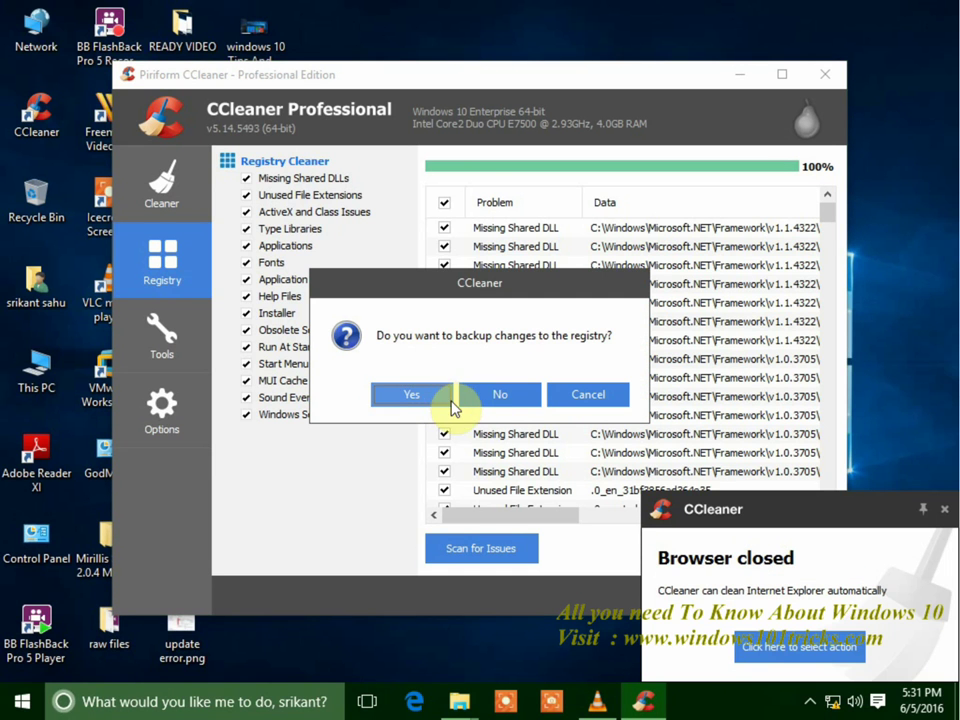
left_click(475, 400)
left_click(490, 437)
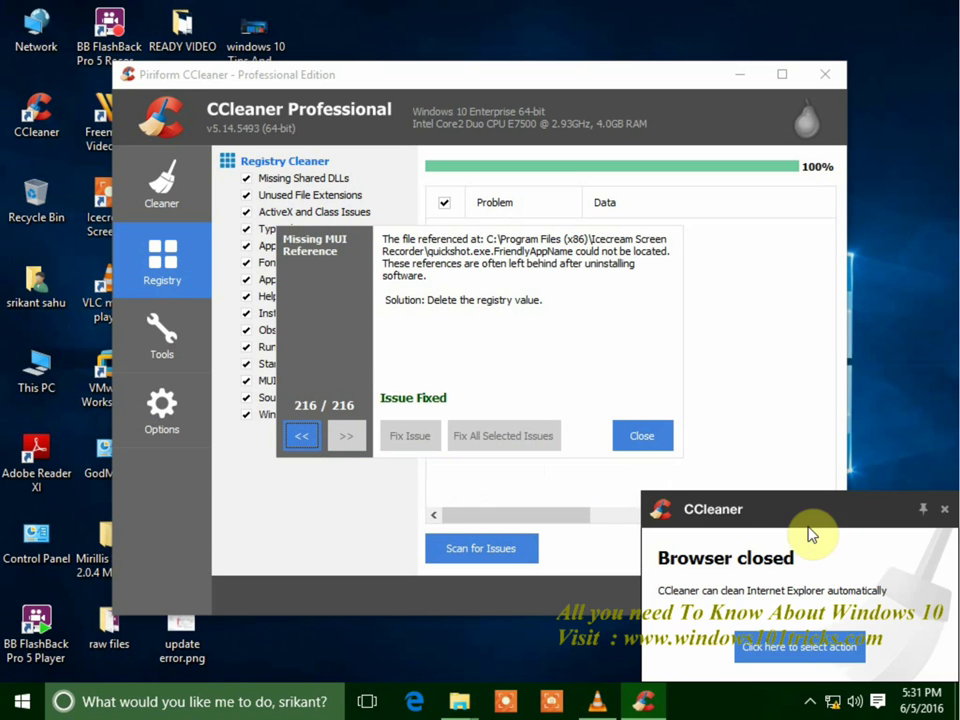
left_click(944, 509)
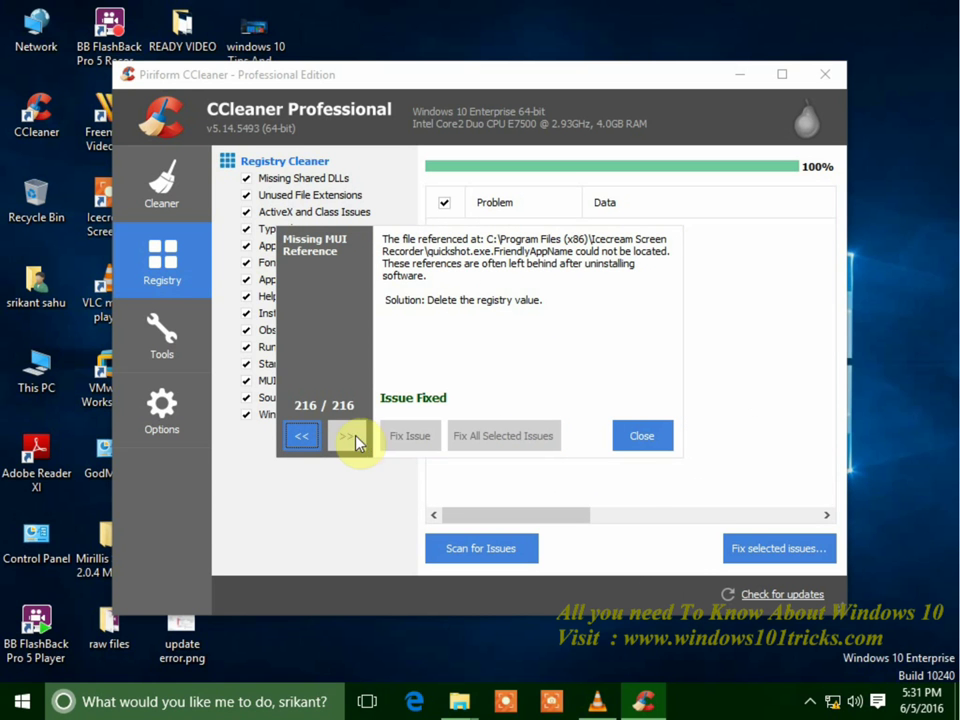
left_click(642, 440)
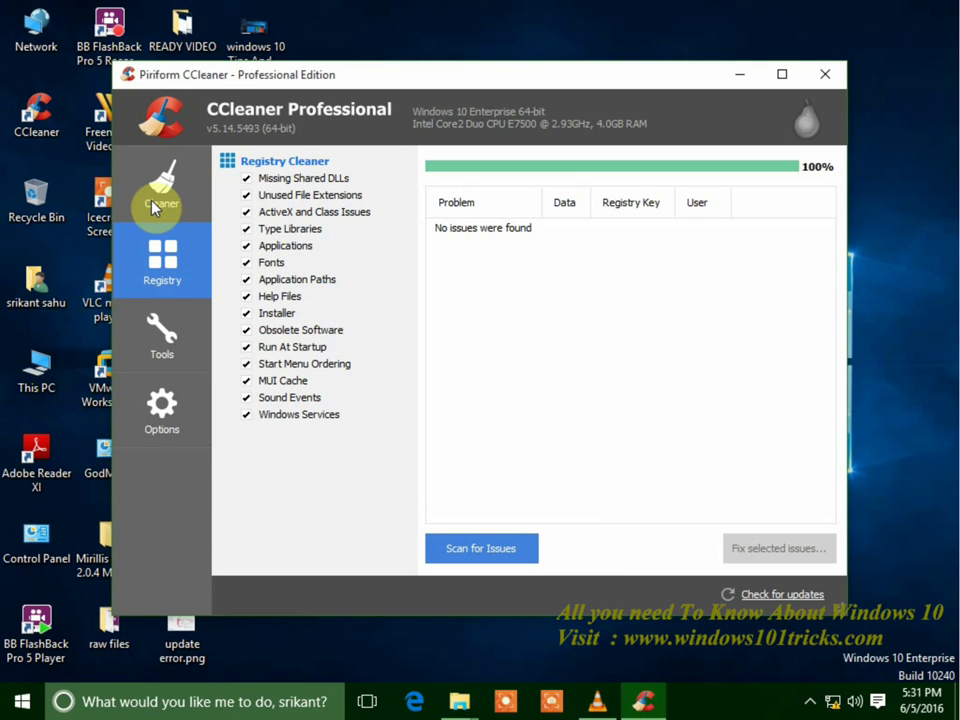
- Run the CCleaner file cleaning with the preselected Windows items and approve the permanent deletion
left_click(155, 207)
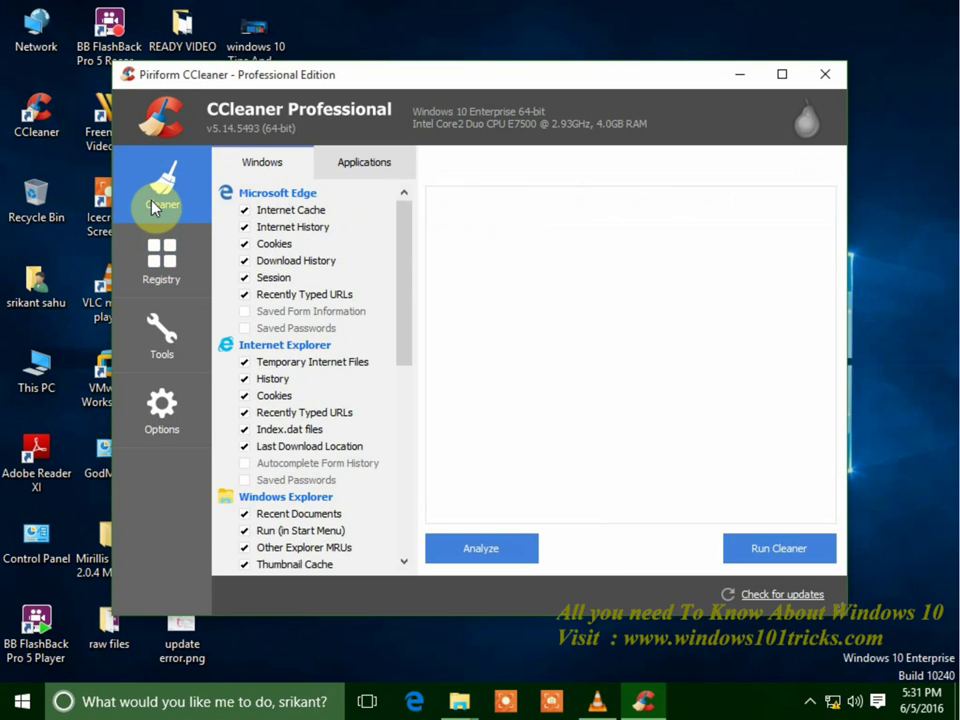
left_click(772, 558)
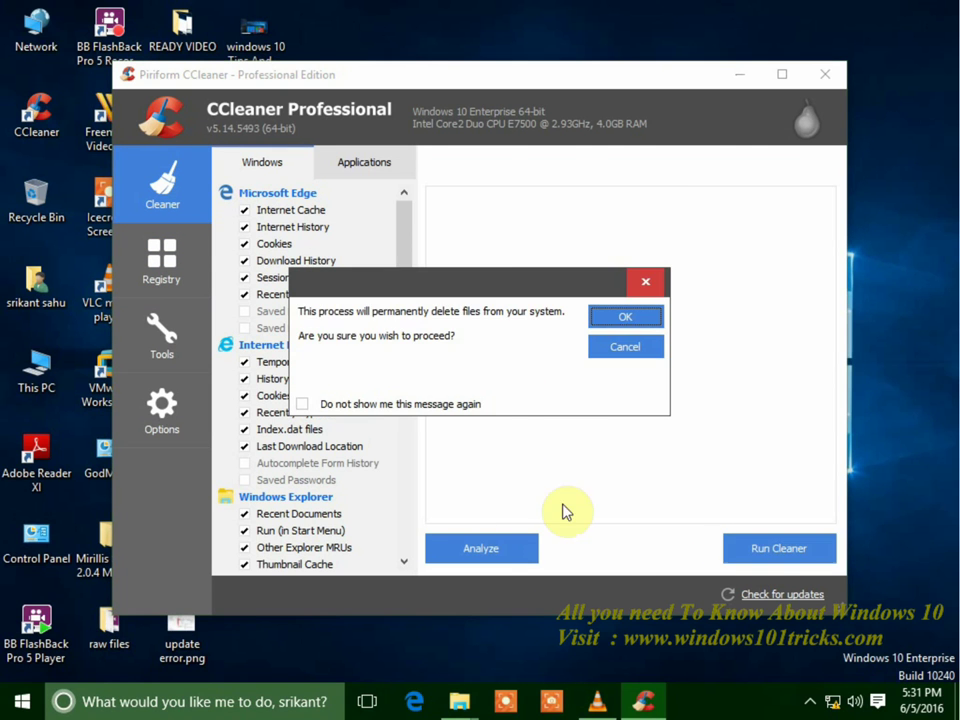
left_click(624, 323)
left_click(624, 324)
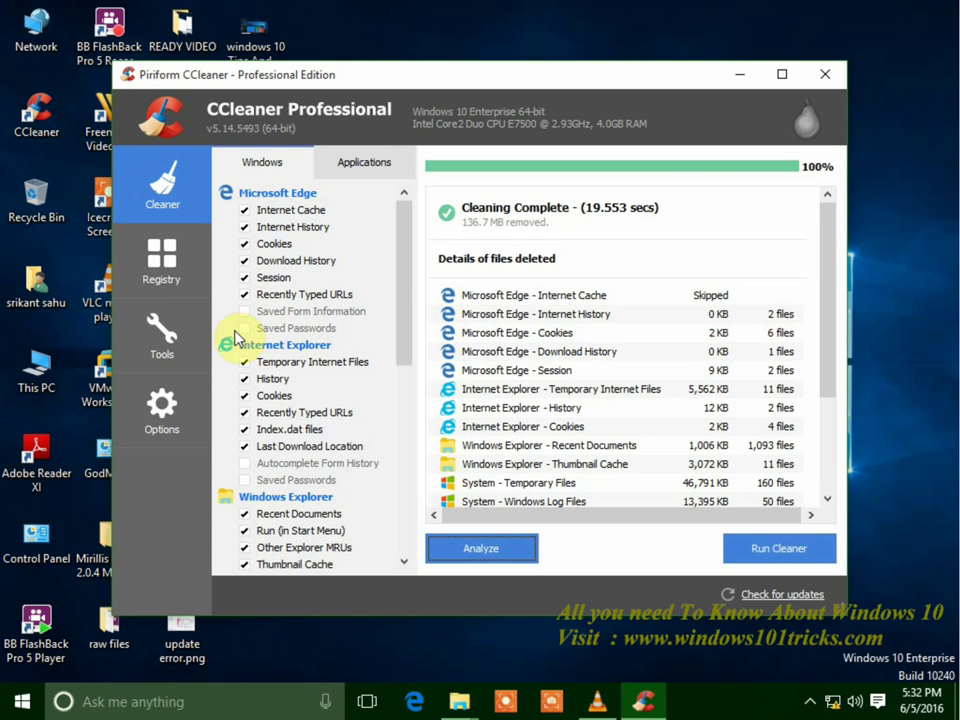
left_click(161, 332)
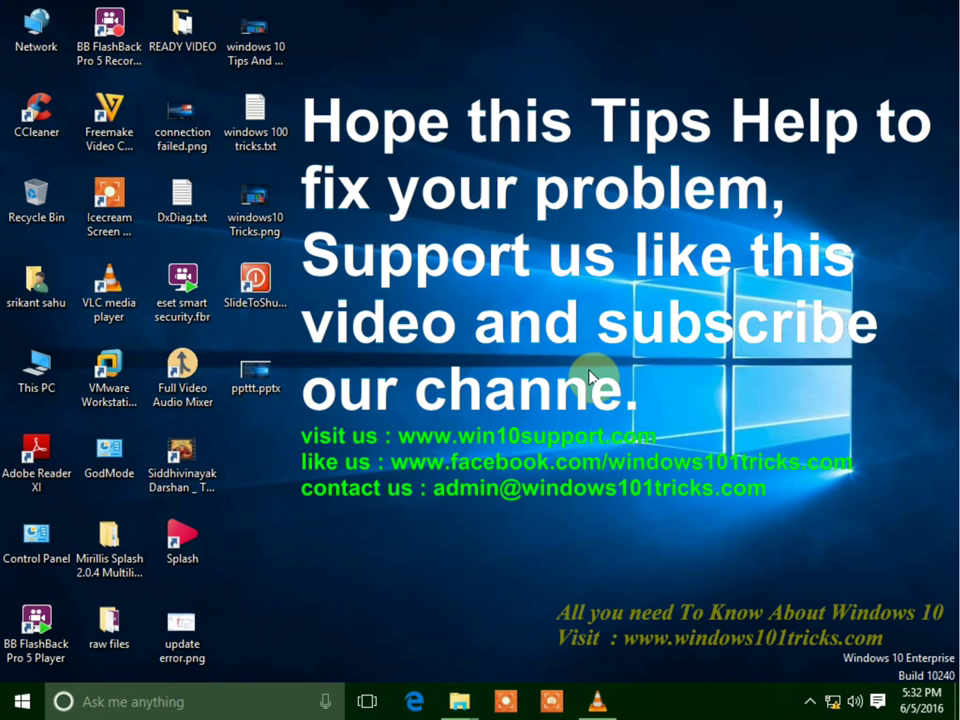